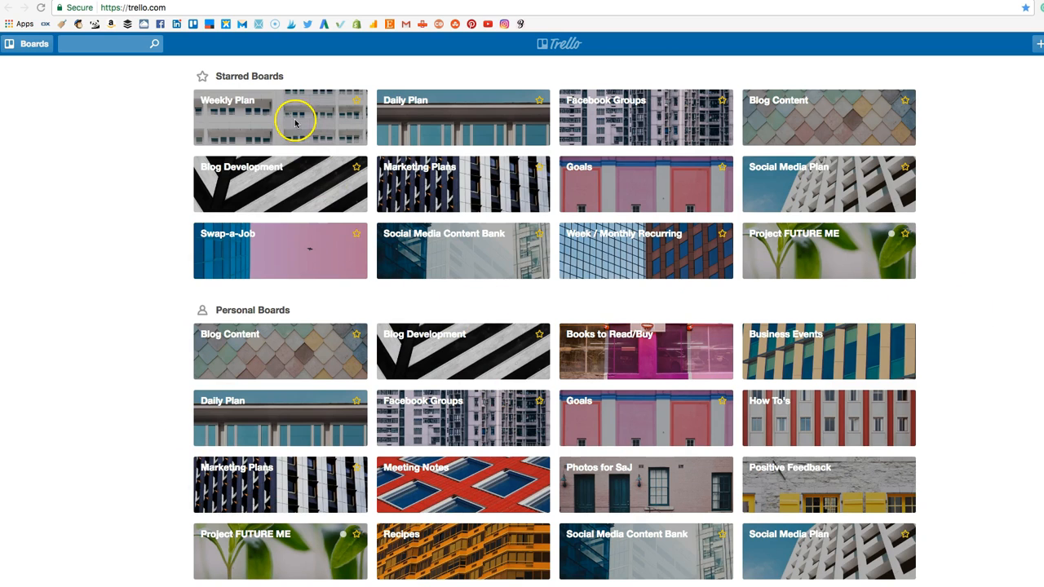
Open the Weekly Plan board from the starred boards.
{"action": "mouse_move", "coordinate": [310, 128]}
{"action": "left_mouse_down"}
{"action": "mouse_move", "coordinate": [490, 131]}
{"action": "mouse_move", "coordinate": [298, 137]}
{"action": "left_mouse_up"}
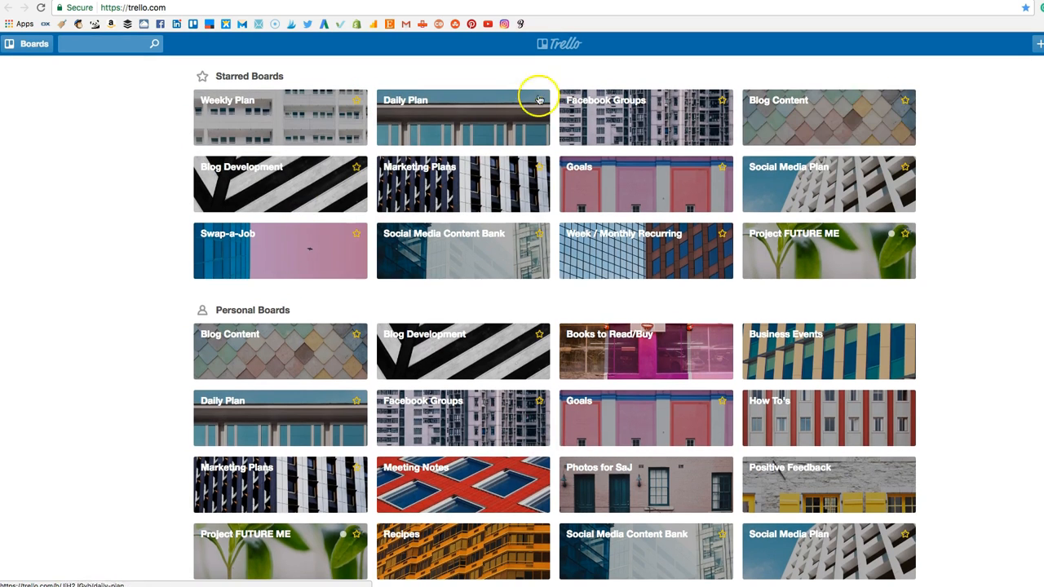
{"action": "scroll", "coordinate": [352, 228], "scroll_direction": "down", "scroll_amount": 1}
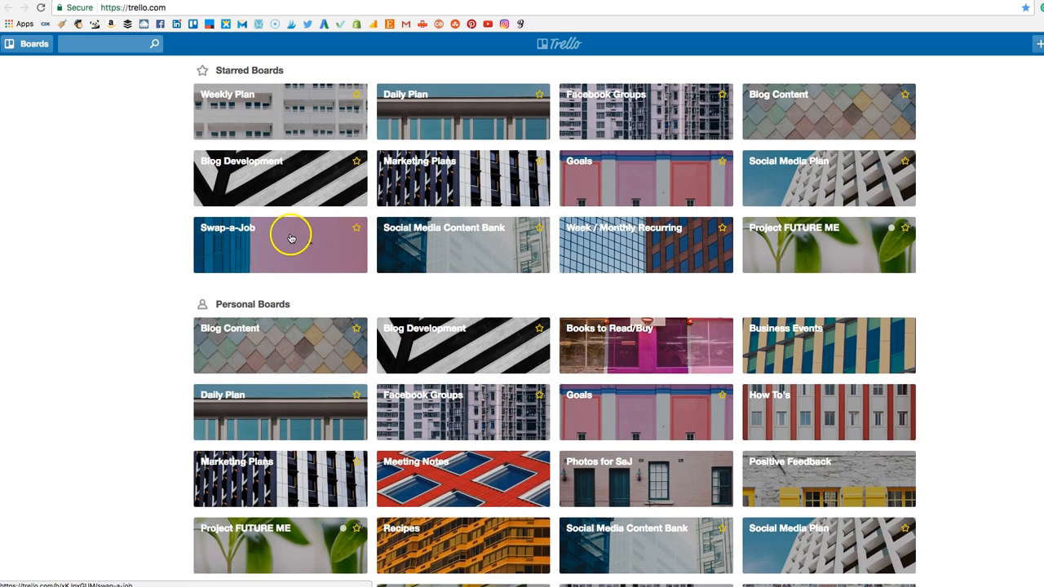
{"action": "mouse_move", "coordinate": [272, 132]}
{"action": "left_mouse_down"}
{"action": "mouse_move", "coordinate": [358, 134]}
{"action": "mouse_move", "coordinate": [281, 132]}
{"action": "left_mouse_up"}
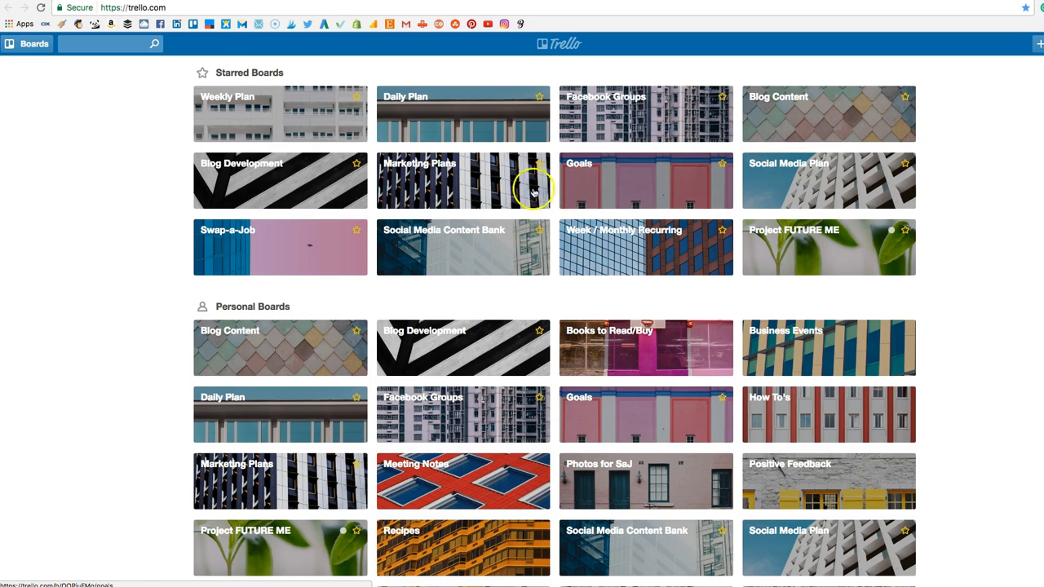
{"action": "left_click", "coordinate": [299, 133]}
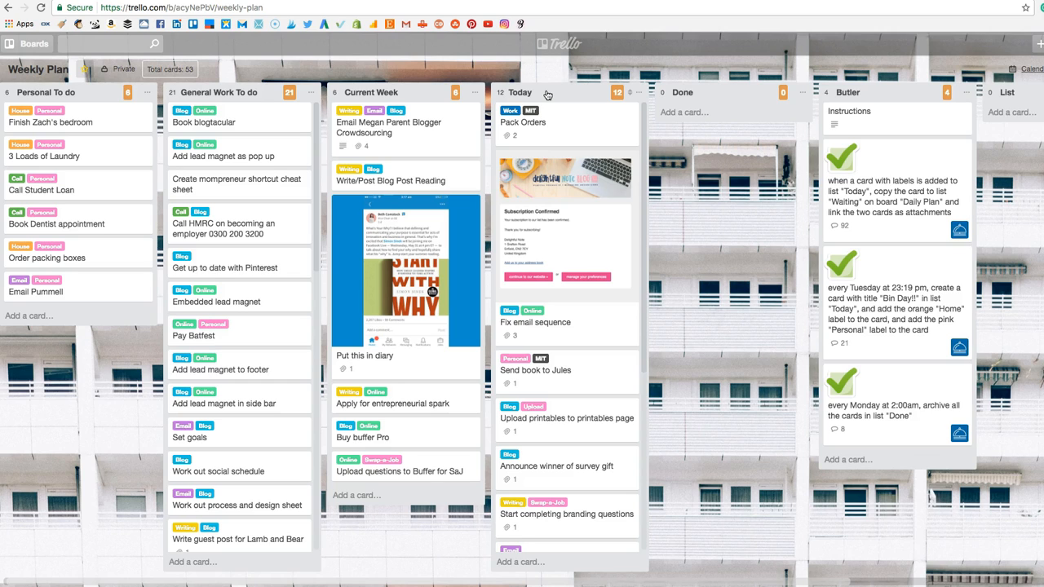
Look through the cards in the Today list of the Weekly Plan board.
{"action": "scroll", "coordinate": [540, 376], "scroll_direction": "down", "scroll_amount": 3}
{"action": "scroll", "coordinate": [540, 376], "scroll_direction": "down", "scroll_amount": 5}
{"action": "scroll", "coordinate": [540, 376], "scroll_direction": "up", "scroll_amount": 9}
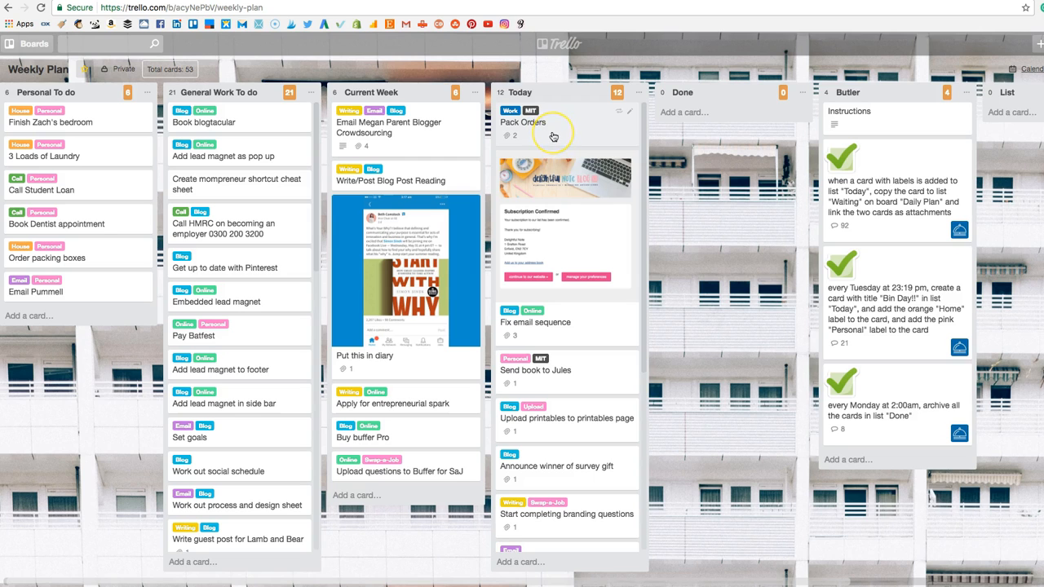
{"action": "scroll", "coordinate": [563, 318], "scroll_direction": "down", "scroll_amount": 3}
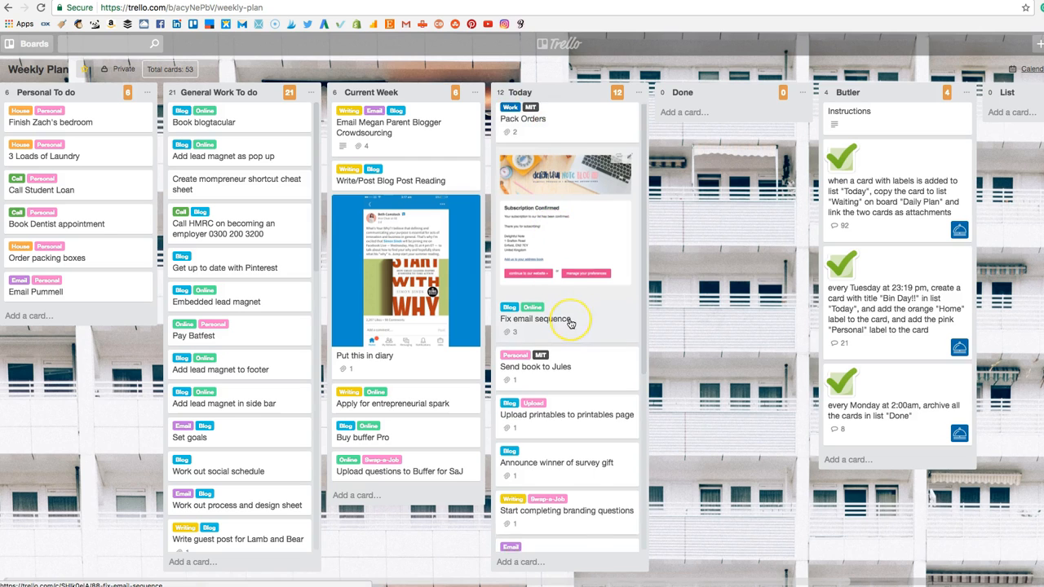
{"action": "scroll", "coordinate": [571, 324], "scroll_direction": "down", "scroll_amount": 3}
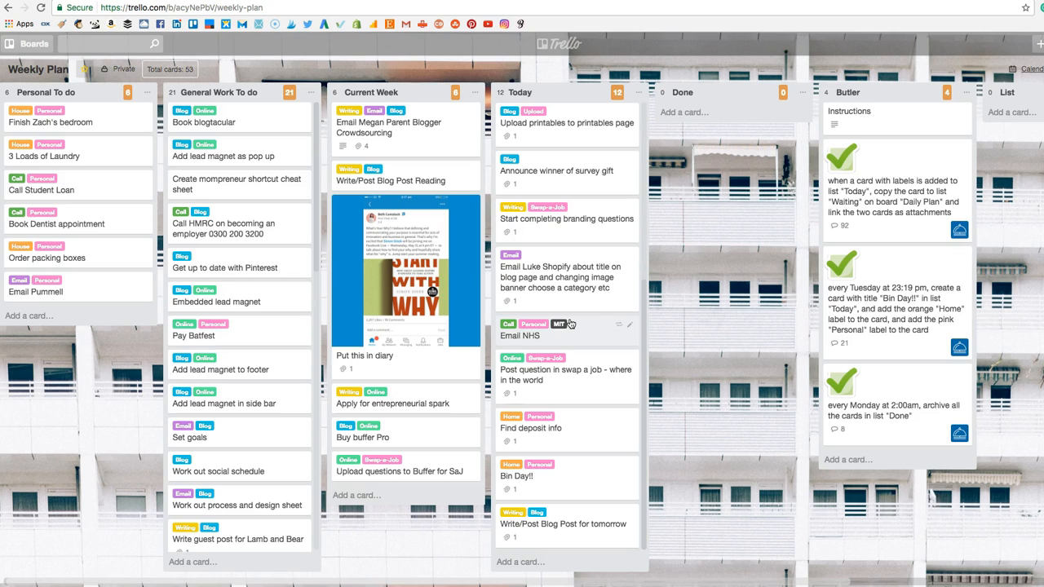
{"action": "scroll", "coordinate": [579, 320], "scroll_direction": "up", "scroll_amount": 6}
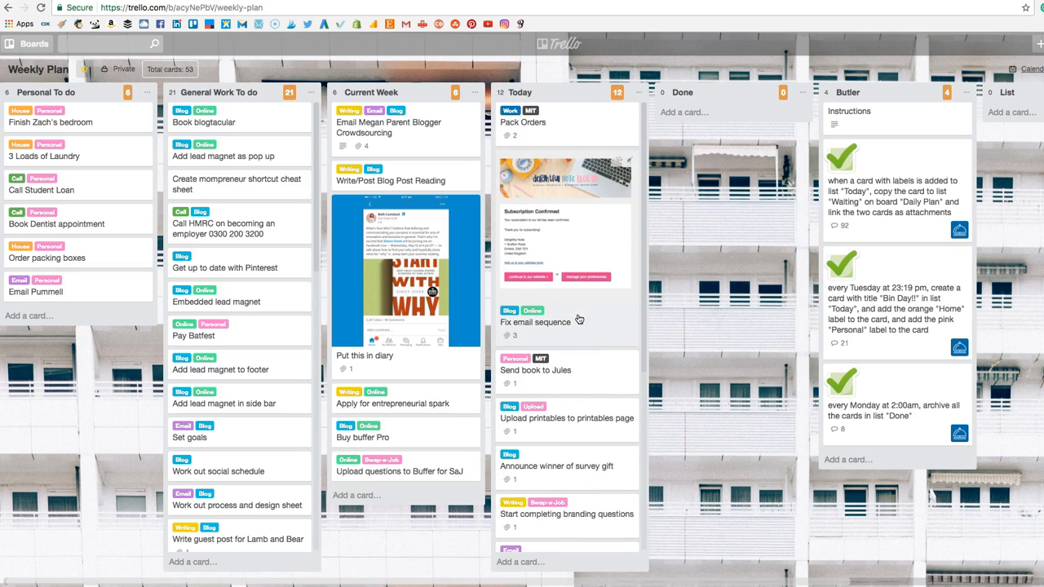
{"action": "scroll", "coordinate": [932, 222], "scroll_direction": "left", "scroll_amount": 1}
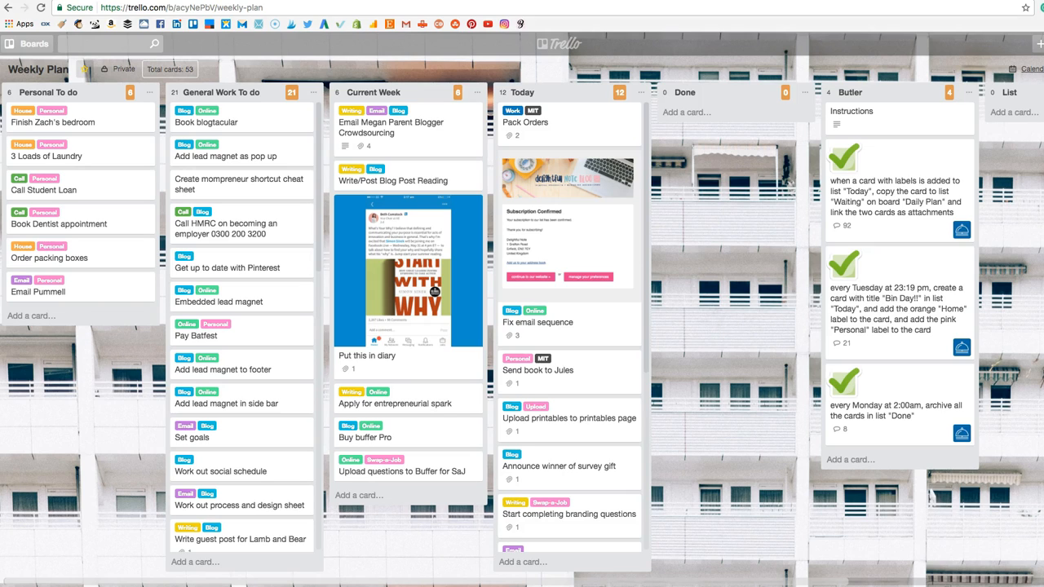
Switch to the Butler Command Builder and enter "Today" as the list name in the trigger for a card added to a list.
{"action": "key", "text": "ctrl+Tab"}
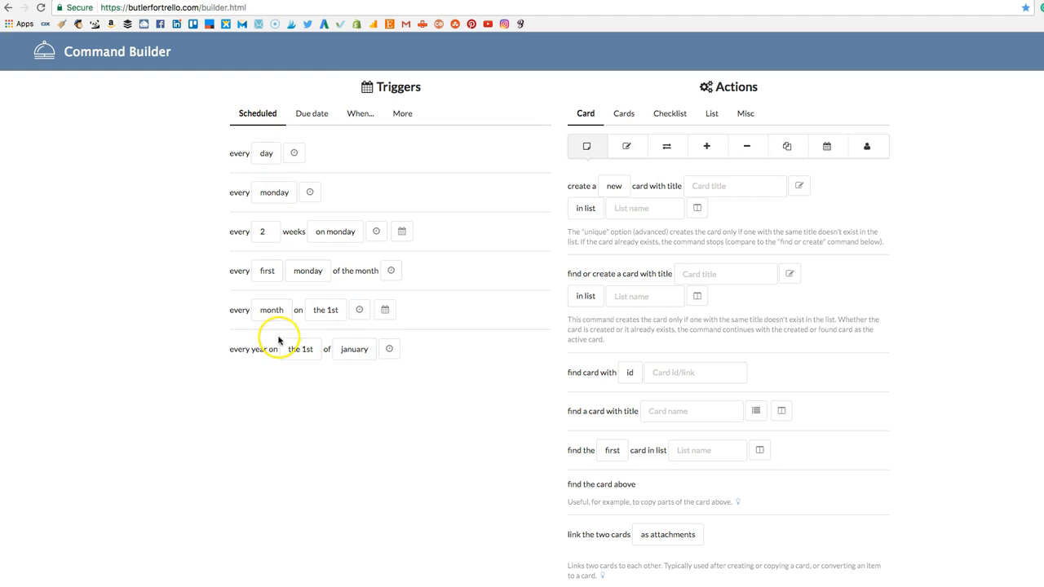
{"action": "left_click", "coordinate": [356, 114]}
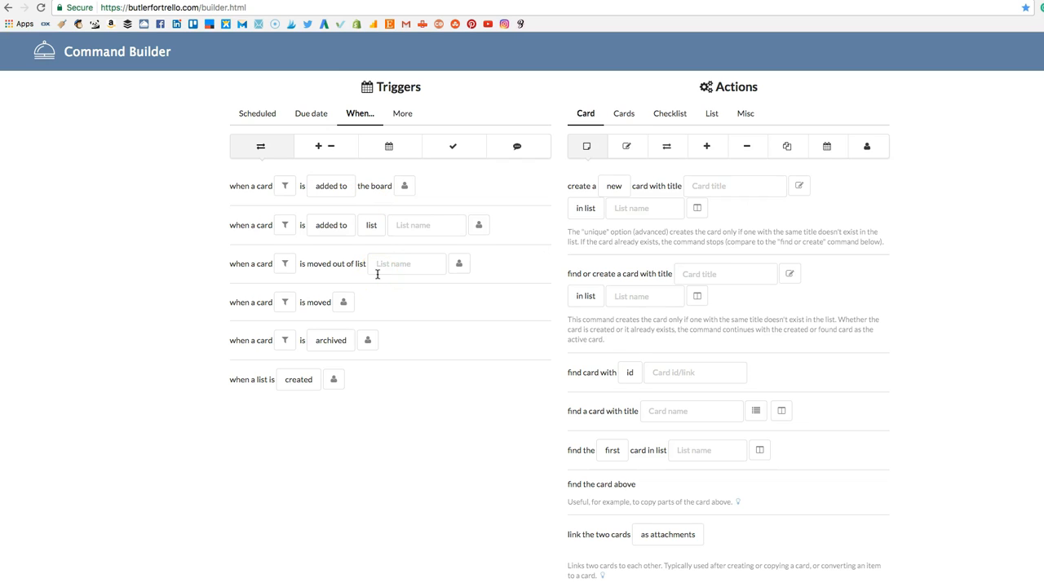
{"action": "left_click", "coordinate": [410, 287]}
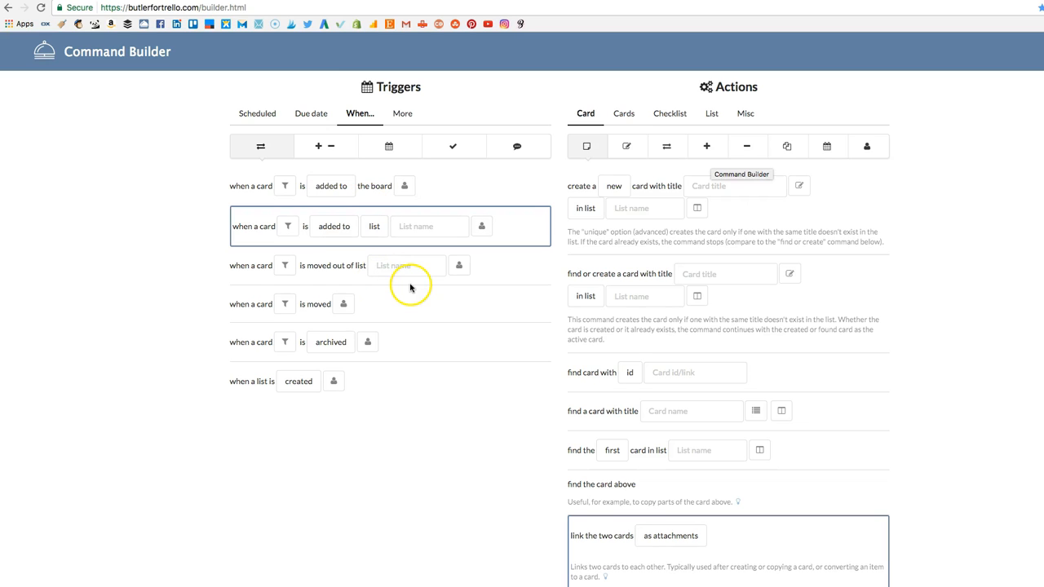
{"action": "left_click", "coordinate": [457, 228]}
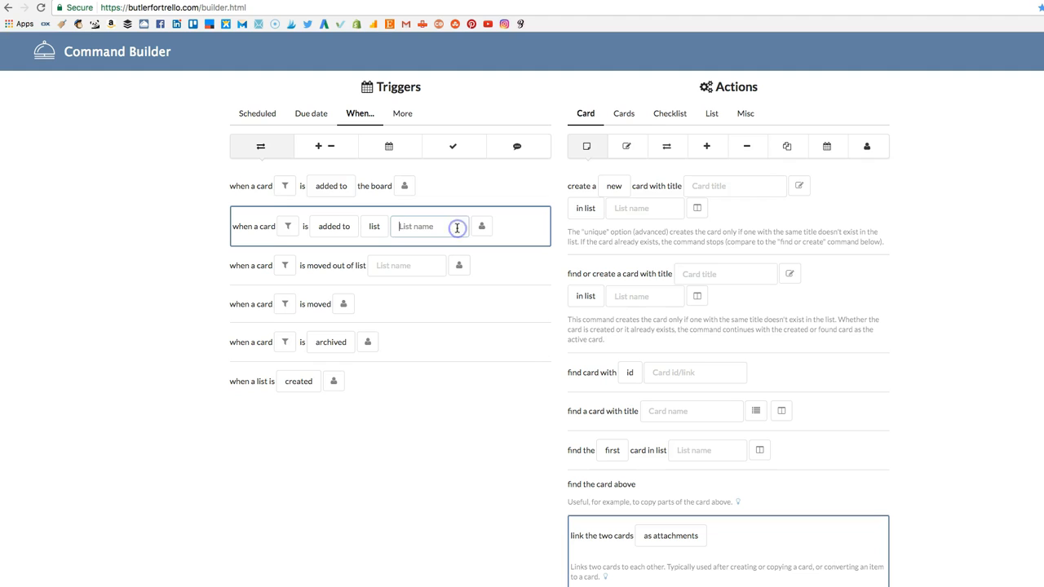
{"action": "left_click", "coordinate": [331, 226]}
{"action": "left_click", "coordinate": [539, 216]}
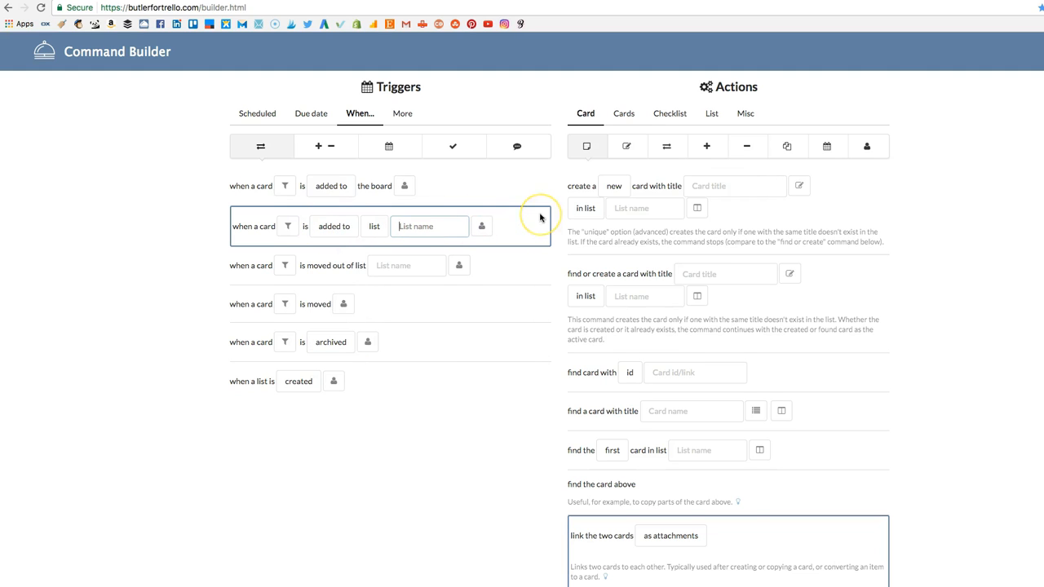
{"action": "left_click", "coordinate": [332, 226]}
{"action": "left_click", "coordinate": [404, 227]}
{"action": "left_click", "coordinate": [435, 225]}
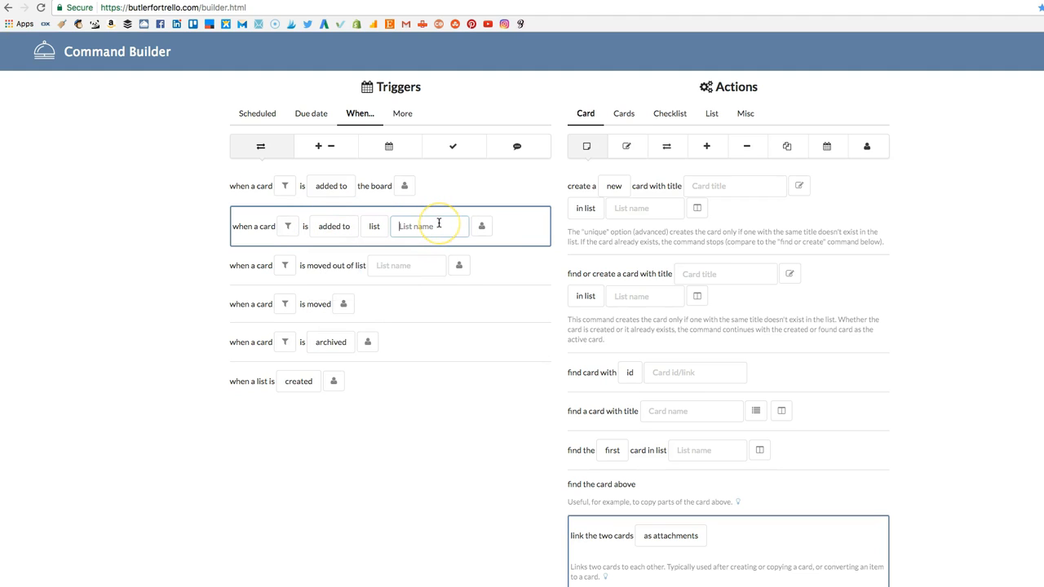
{"action": "type", "text": "Today"}
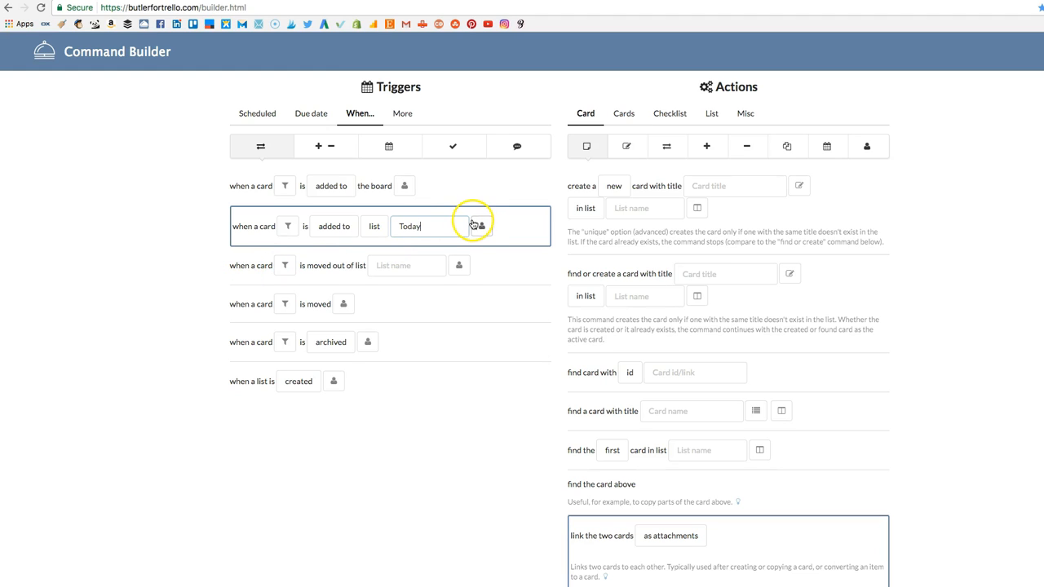
Clear the existing trigger and both actions from the command.
{"action": "scroll", "coordinate": [528, 235], "scroll_direction": "down", "scroll_amount": 5}
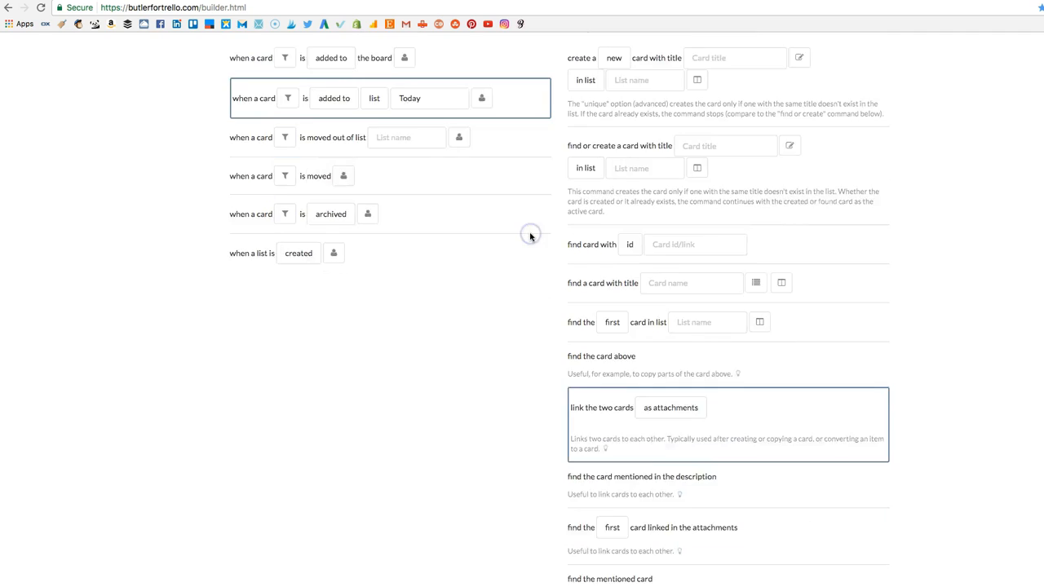
{"action": "scroll", "coordinate": [530, 237], "scroll_direction": "down", "scroll_amount": 2}
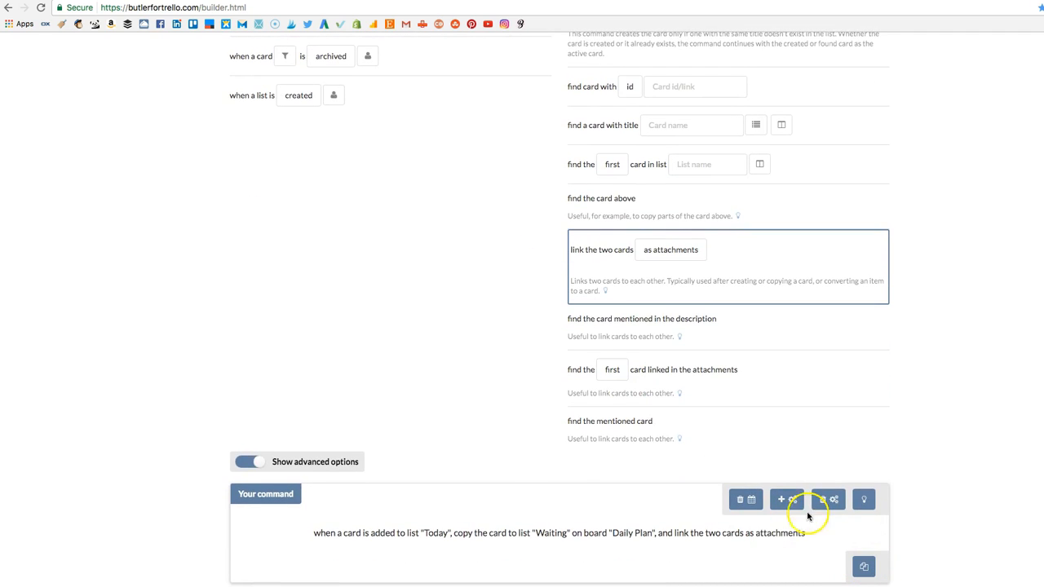
{"action": "left_click", "coordinate": [747, 499]}
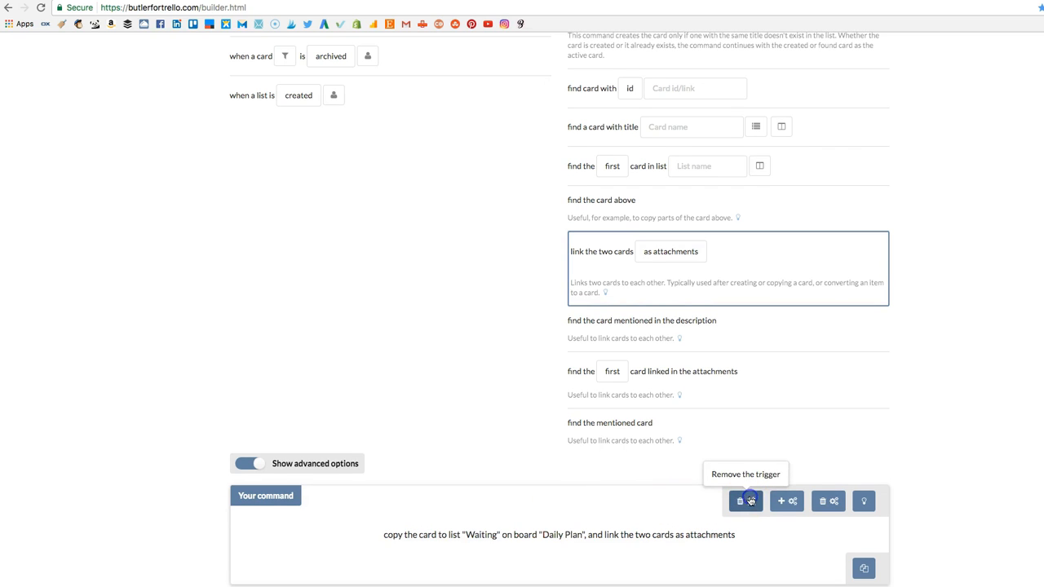
{"action": "left_click", "coordinate": [819, 502]}
{"action": "left_click", "coordinate": [819, 502]}
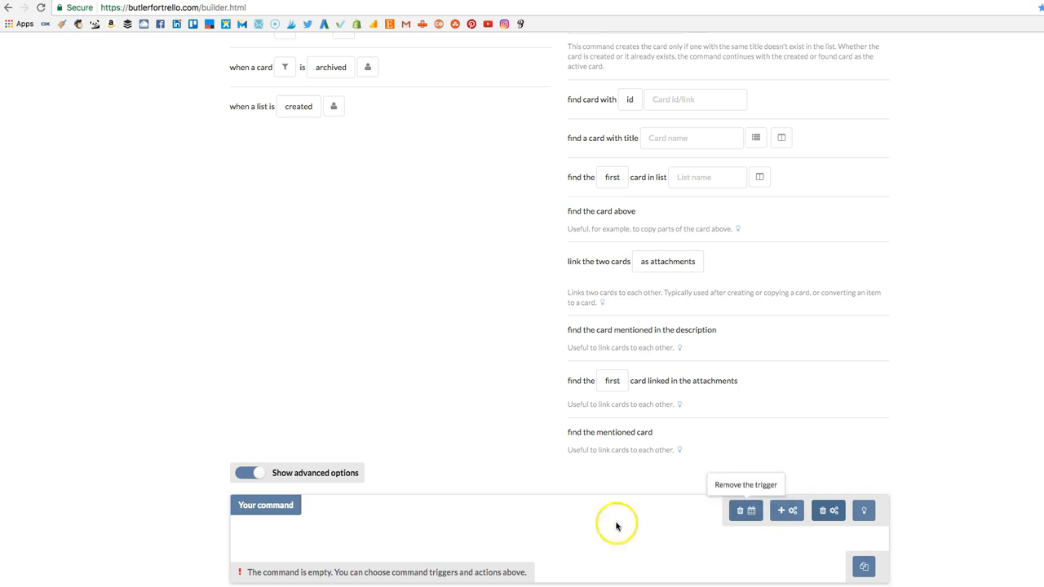
Select the trigger that runs when a card is added to list "Today".
{"action": "scroll", "coordinate": [402, 412], "scroll_direction": "up", "scroll_amount": 5}
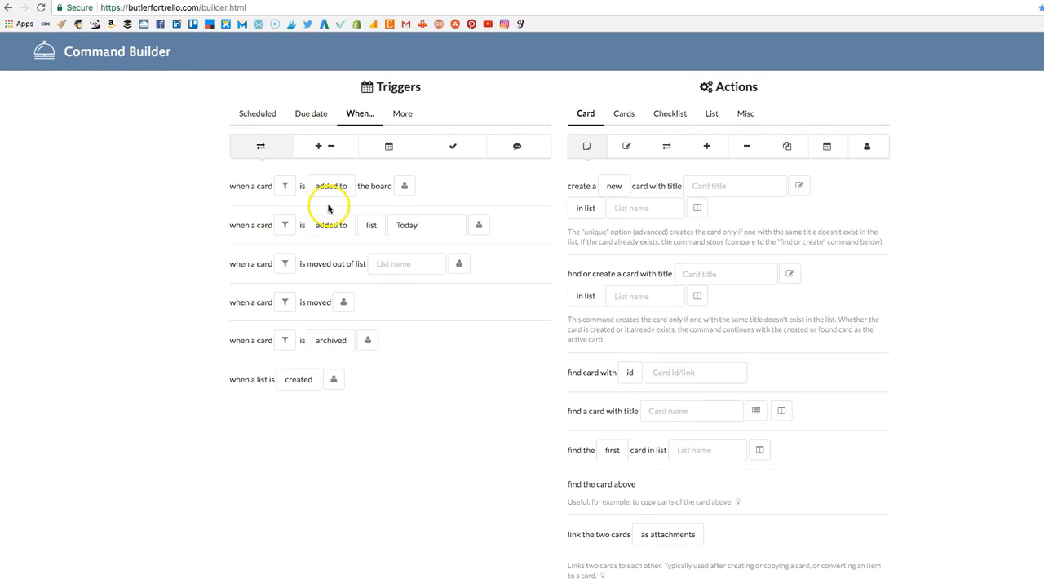
{"action": "left_click", "coordinate": [528, 230]}
{"action": "left_click", "coordinate": [335, 228]}
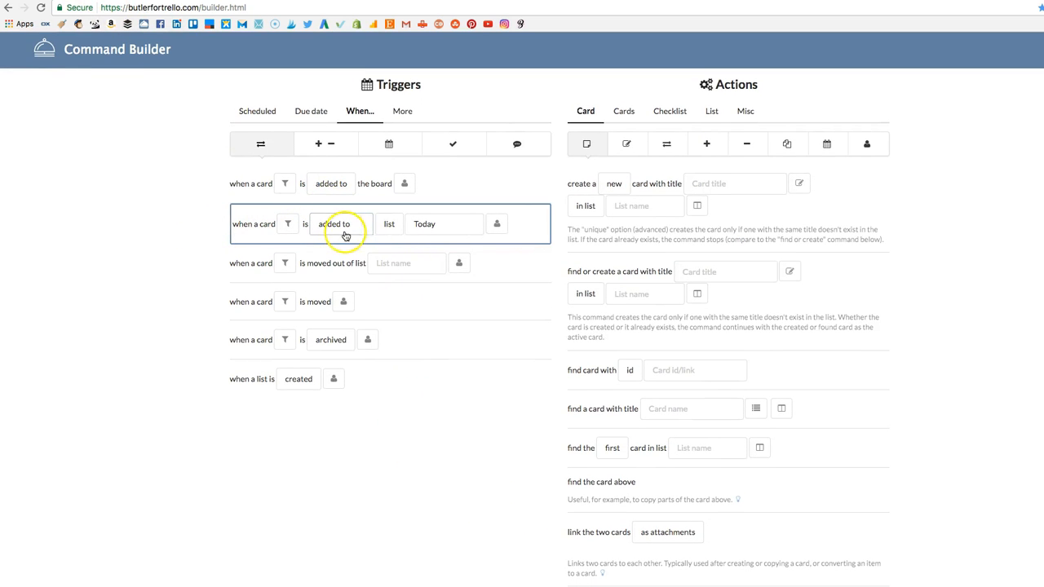
{"action": "left_click", "coordinate": [449, 226]}
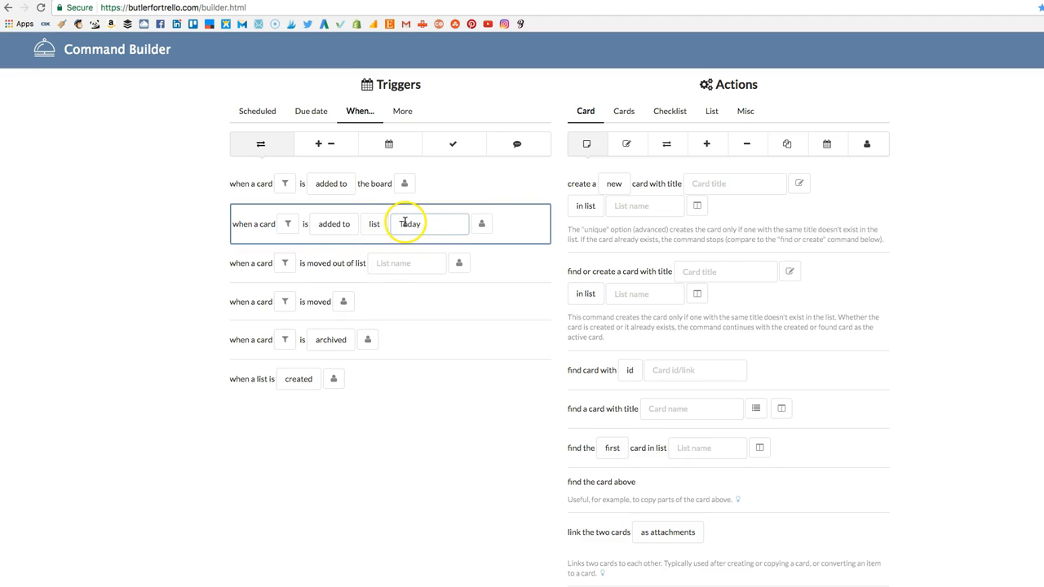
Add the action that copies the card to list "Waiting" on board "Daily Plan".
{"action": "left_click", "coordinate": [667, 144]}
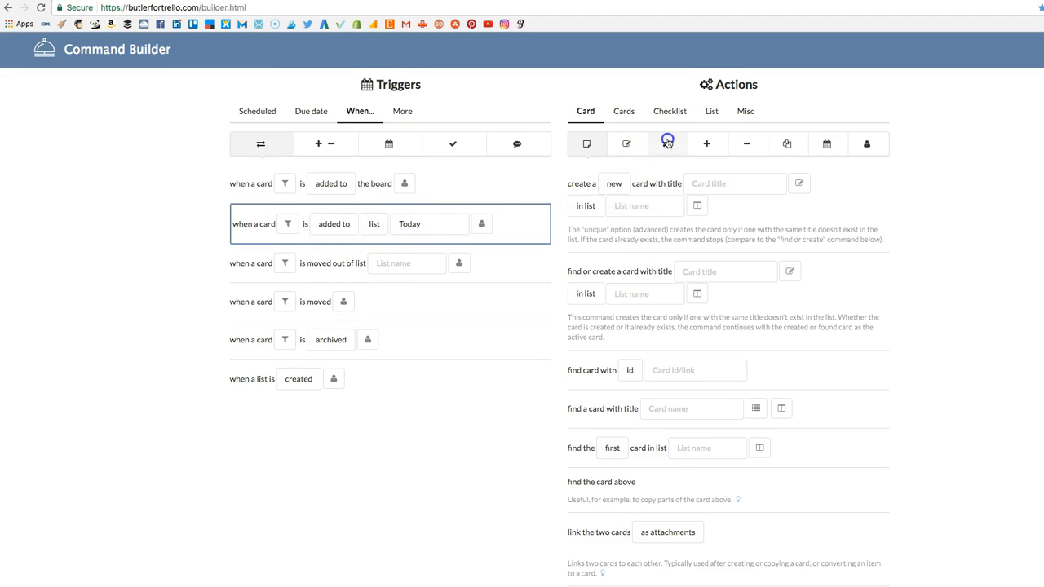
{"action": "left_click", "coordinate": [585, 186]}
{"action": "left_click", "coordinate": [660, 187]}
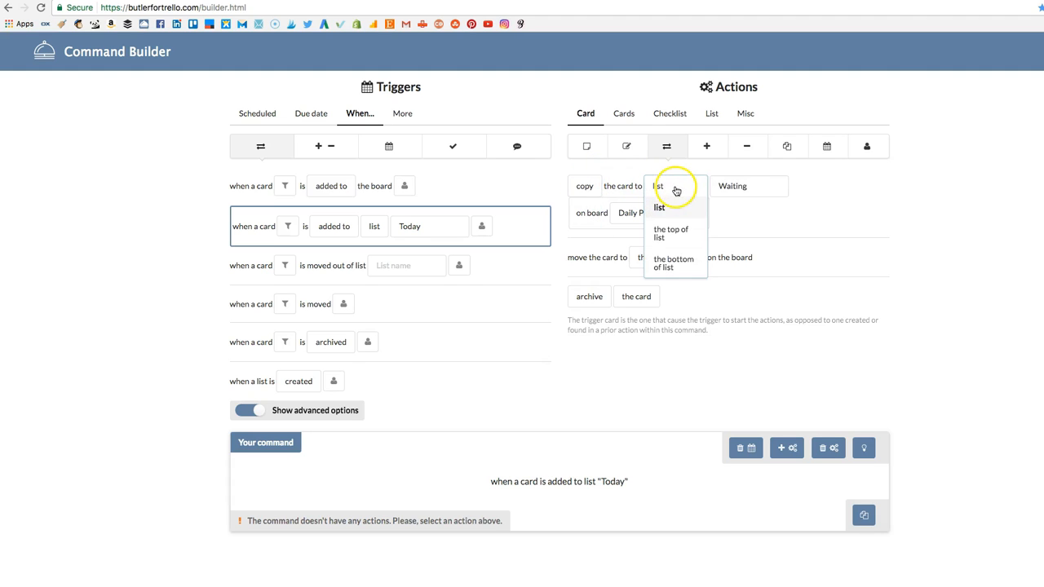
{"action": "left_click", "coordinate": [736, 184]}
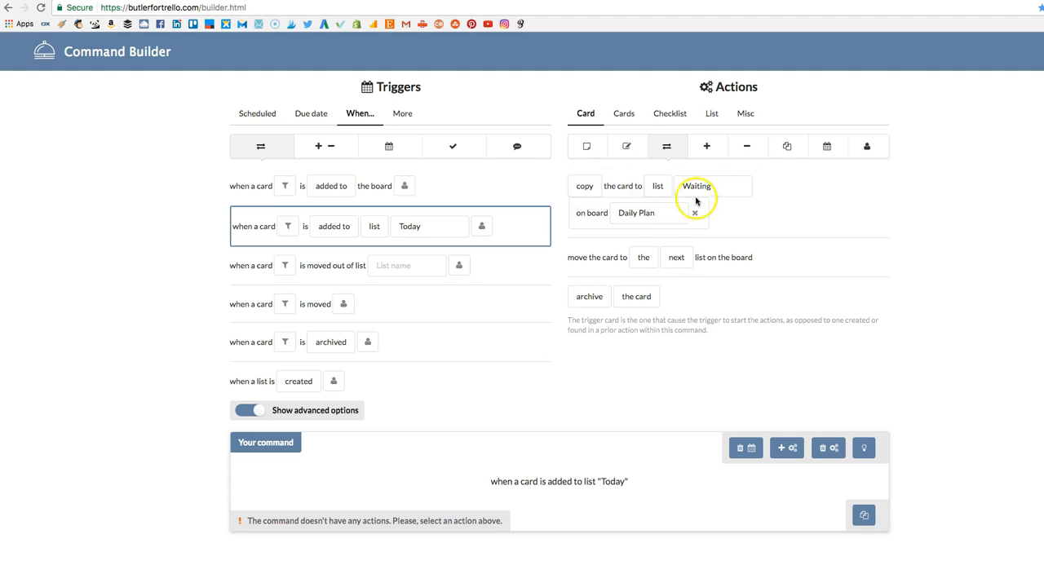
{"action": "left_click", "coordinate": [718, 185]}
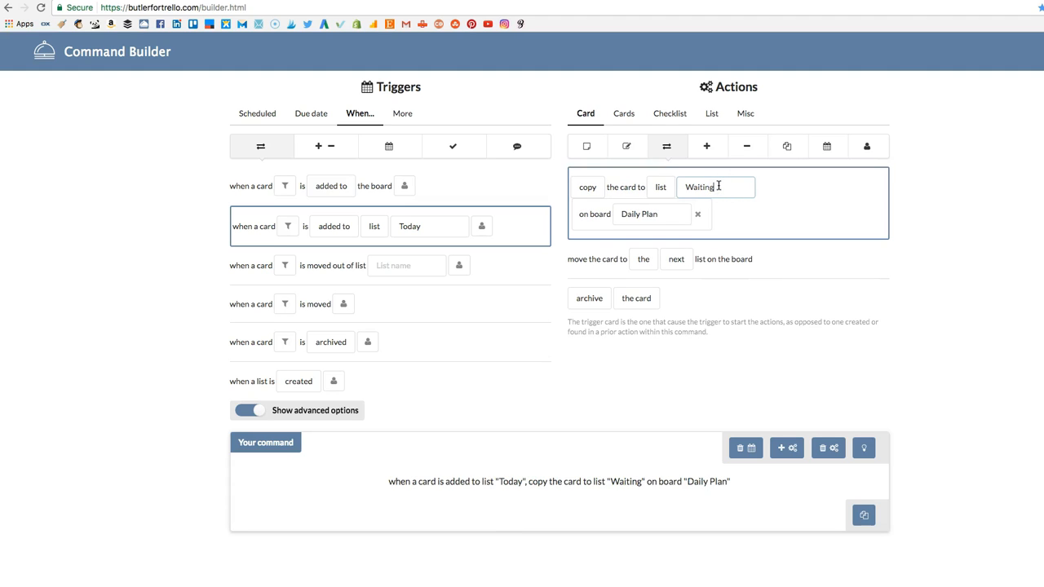
{"action": "left_click", "coordinate": [709, 184]}
Add another action to the command that links the two cards as attachments.
{"action": "left_click", "coordinate": [793, 447]}
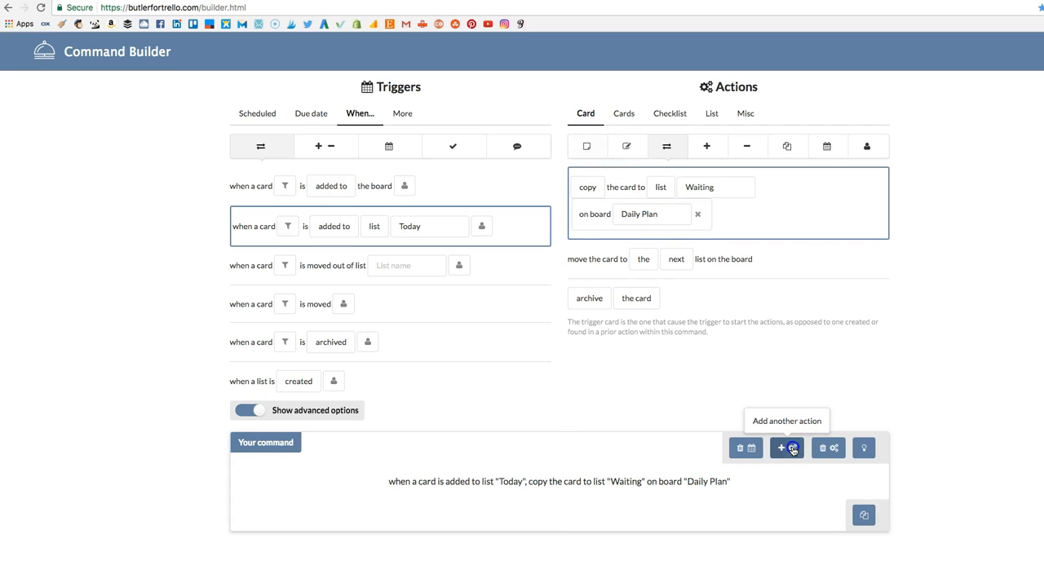
{"action": "left_click", "coordinate": [588, 146]}
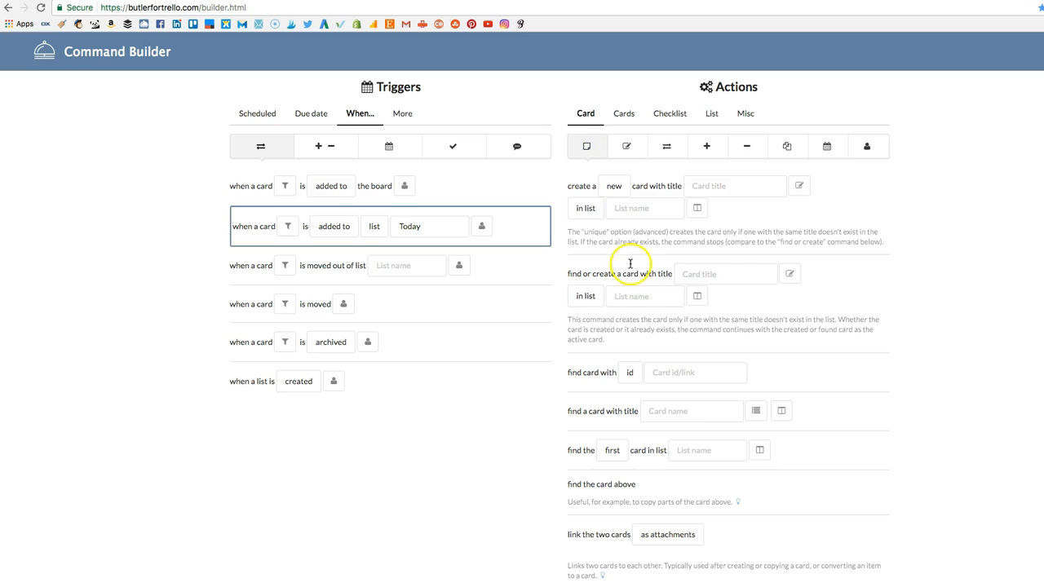
{"action": "scroll", "coordinate": [688, 440], "scroll_direction": "down", "scroll_amount": 5}
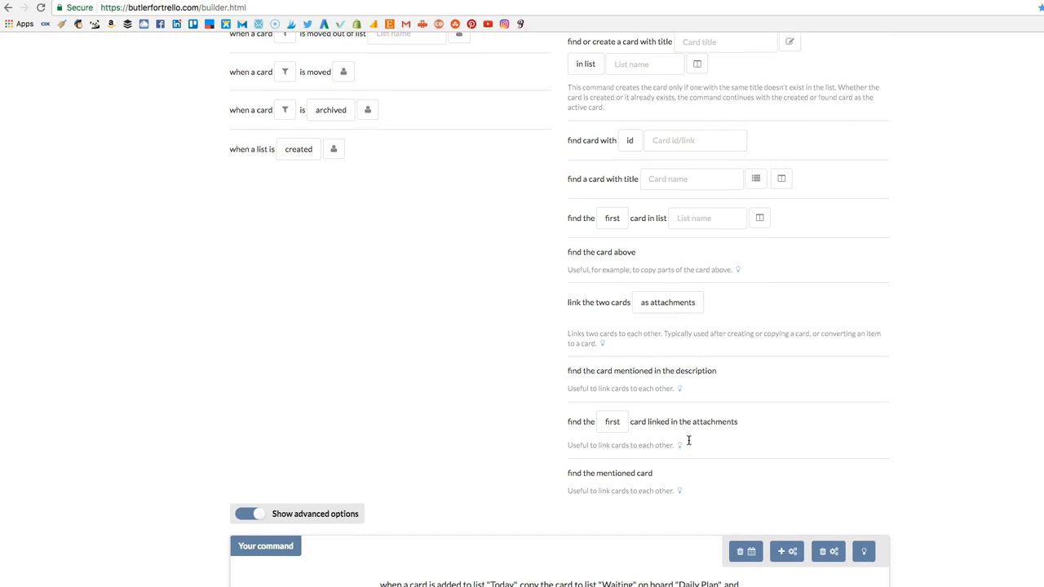
{"action": "left_click", "coordinate": [768, 302]}
{"action": "scroll", "coordinate": [961, 352], "scroll_direction": "down", "scroll_amount": 1}
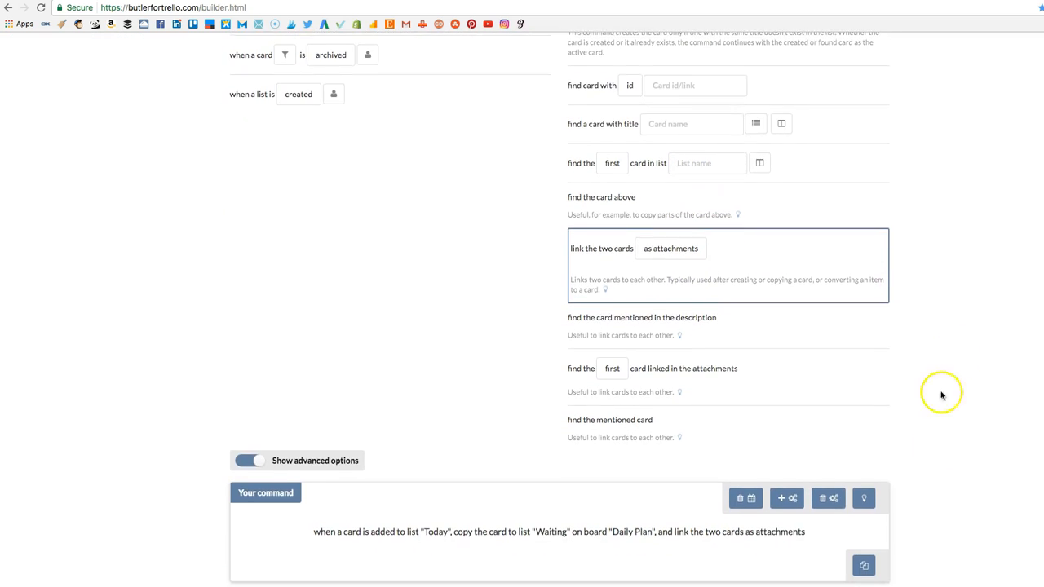
Copy the finished command and add it as a new card in the Butler list on Trello's Weekly Plan board.
{"action": "left_click_drag", "start_coordinate": [314, 534], "coordinate": [811, 535]}
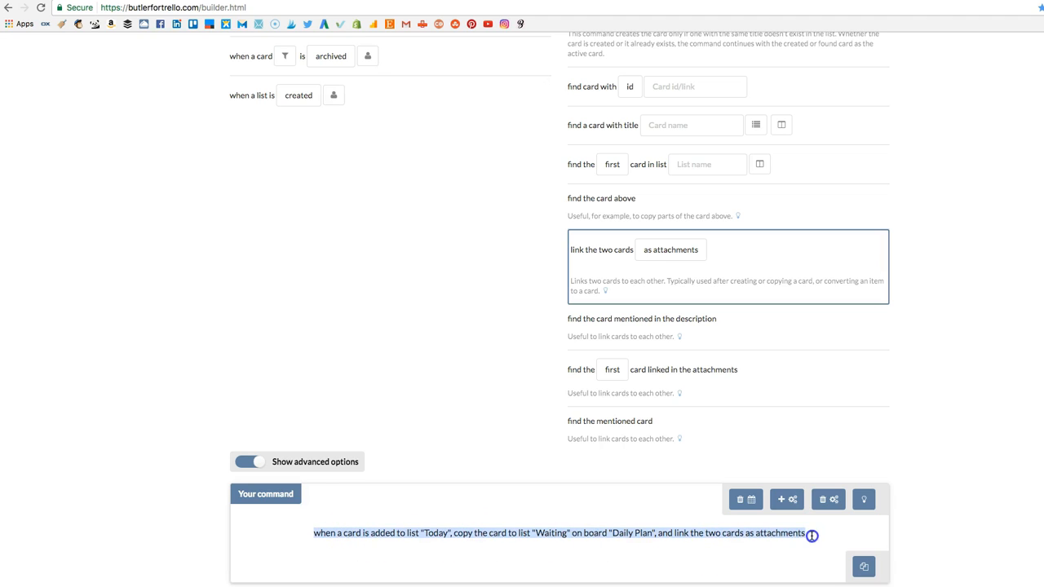
{"action": "left_click", "coordinate": [864, 565]}
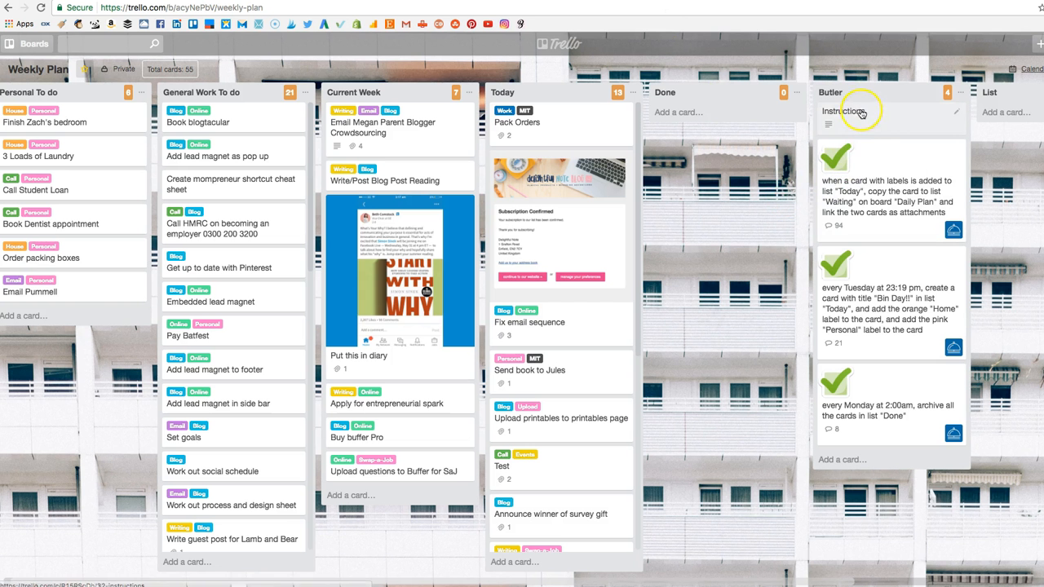
{"action": "left_click", "coordinate": [880, 463]}
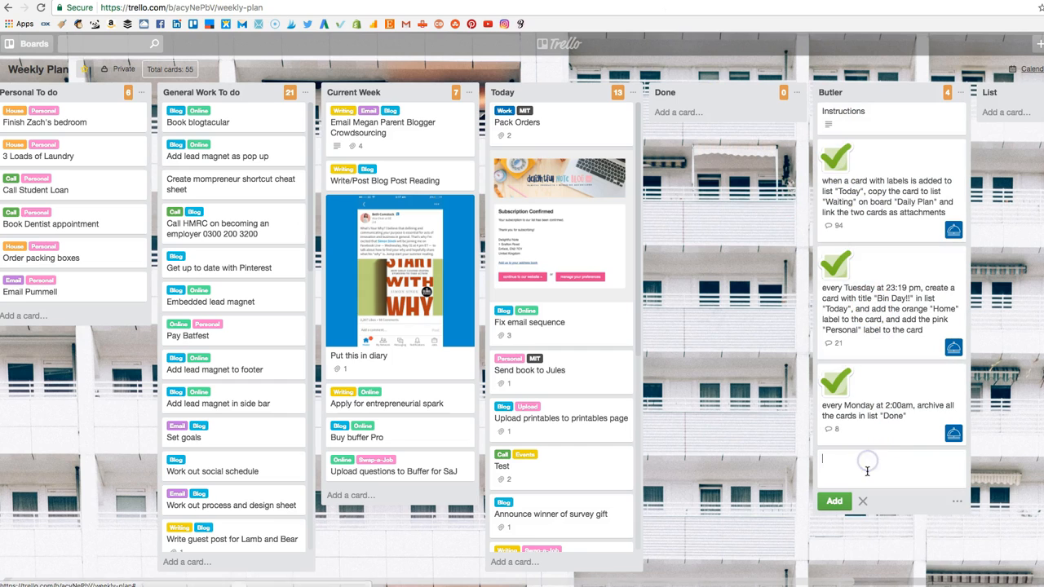
{"action": "key", "text": "ctrl+v"}
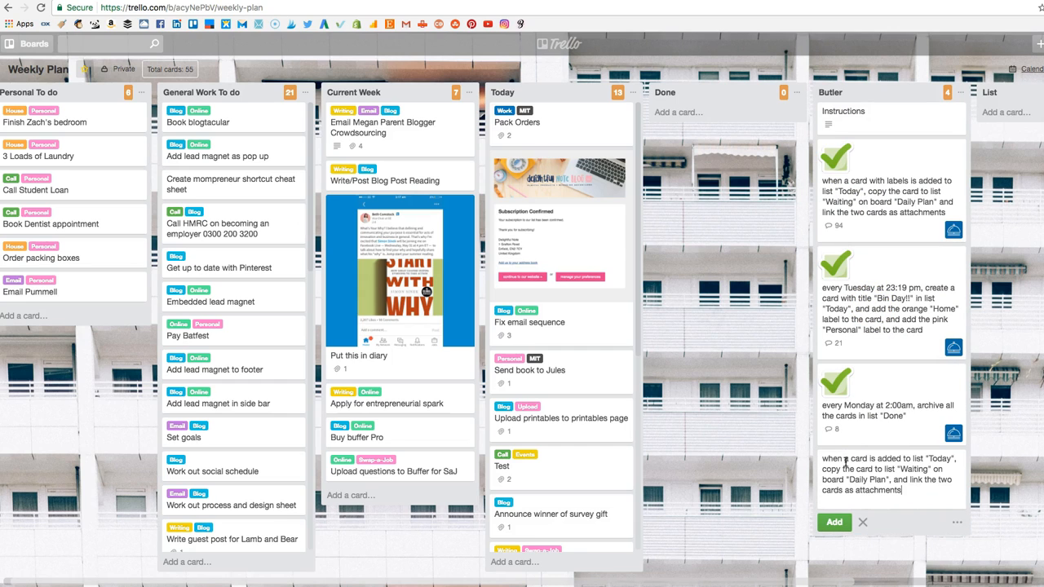
{"action": "key", "text": "Return"}
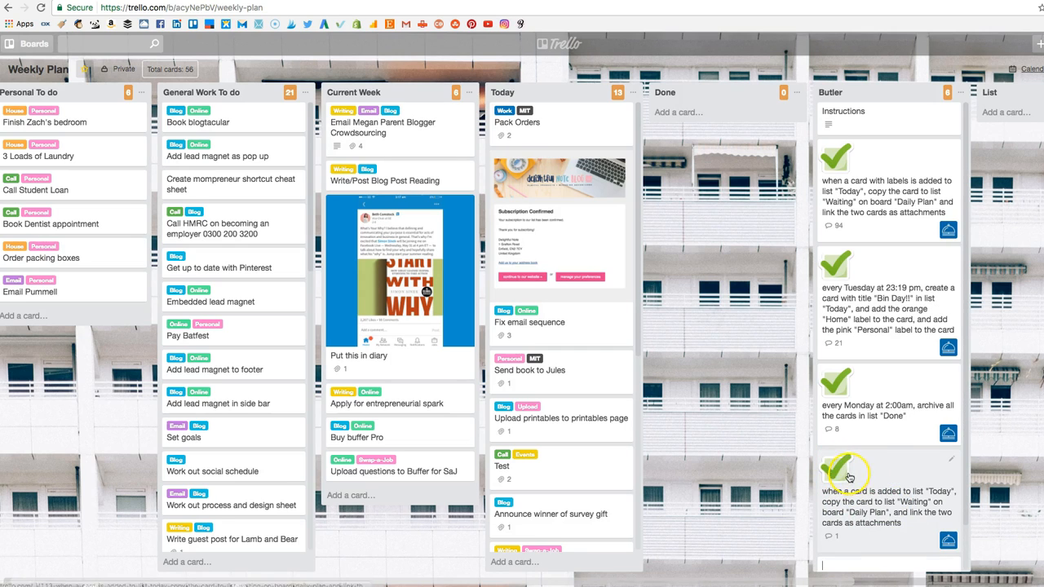
Check Butler's reply on the new command card in the Butler list, and archive that card.
{"action": "left_click", "coordinate": [917, 492]}
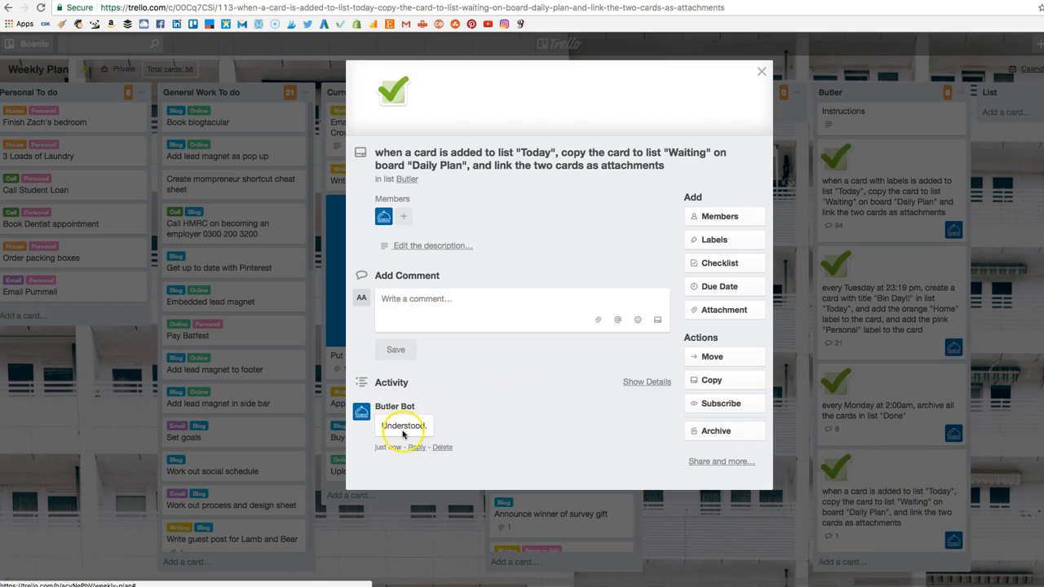
{"action": "left_click", "coordinate": [761, 71]}
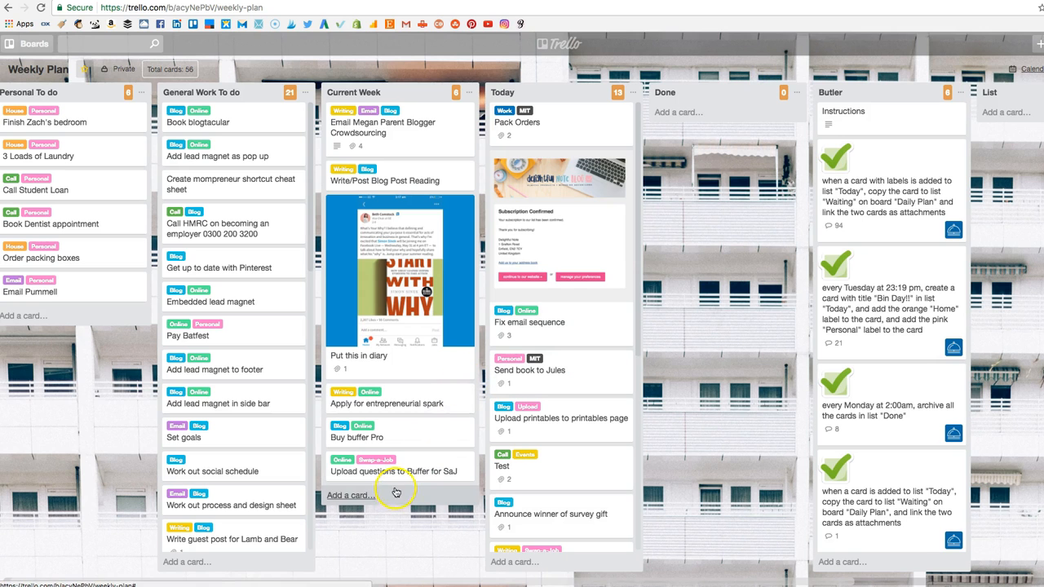
{"action": "left_click", "coordinate": [361, 495]}
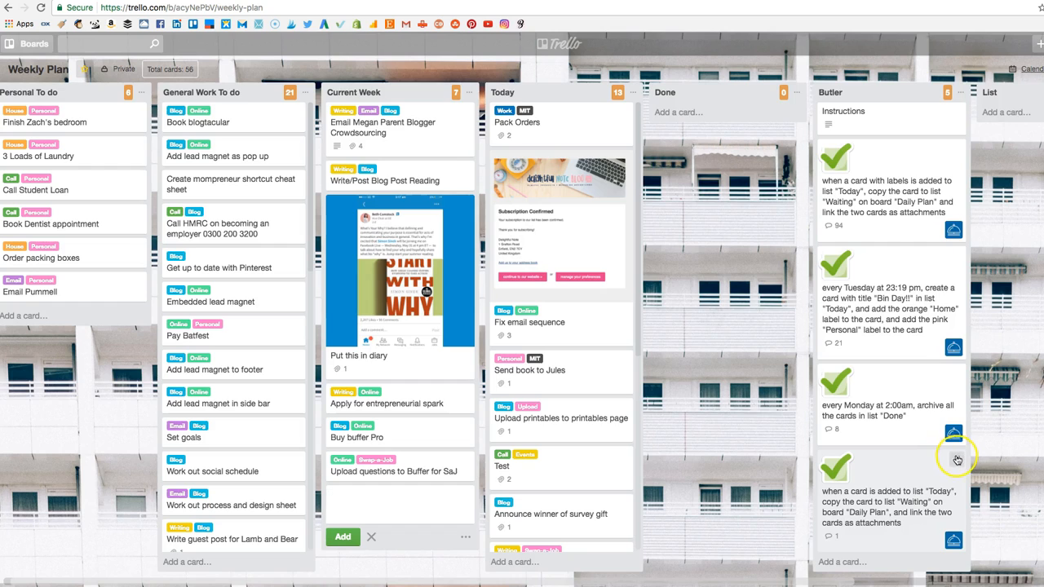
{"action": "left_click", "coordinate": [955, 459]}
{"action": "left_click", "coordinate": [1000, 546]}
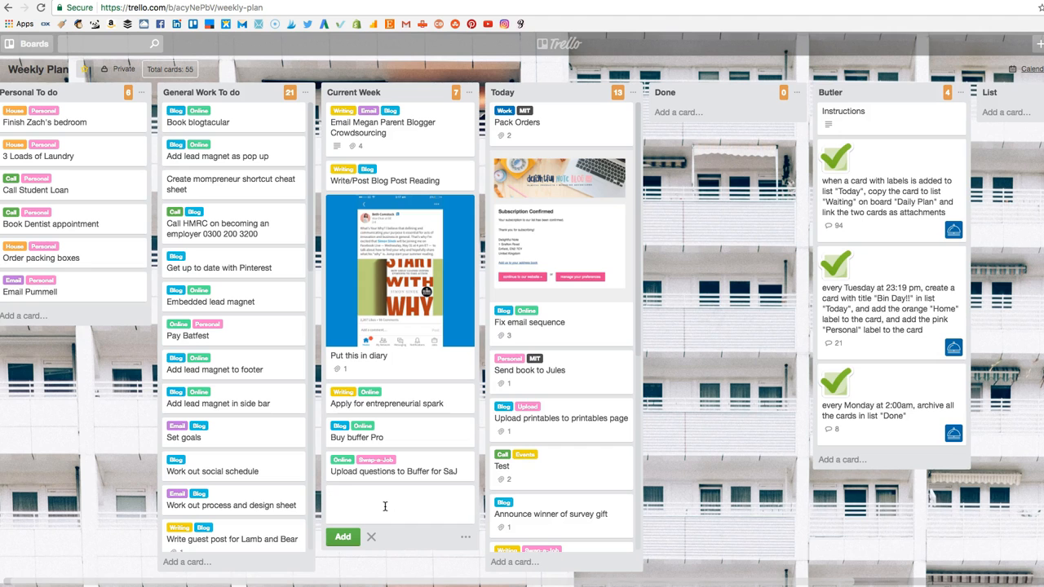
Add a card titled "Test" to the Current Week list and give it the Email and Blog labels.
{"action": "key", "text": "Return"}
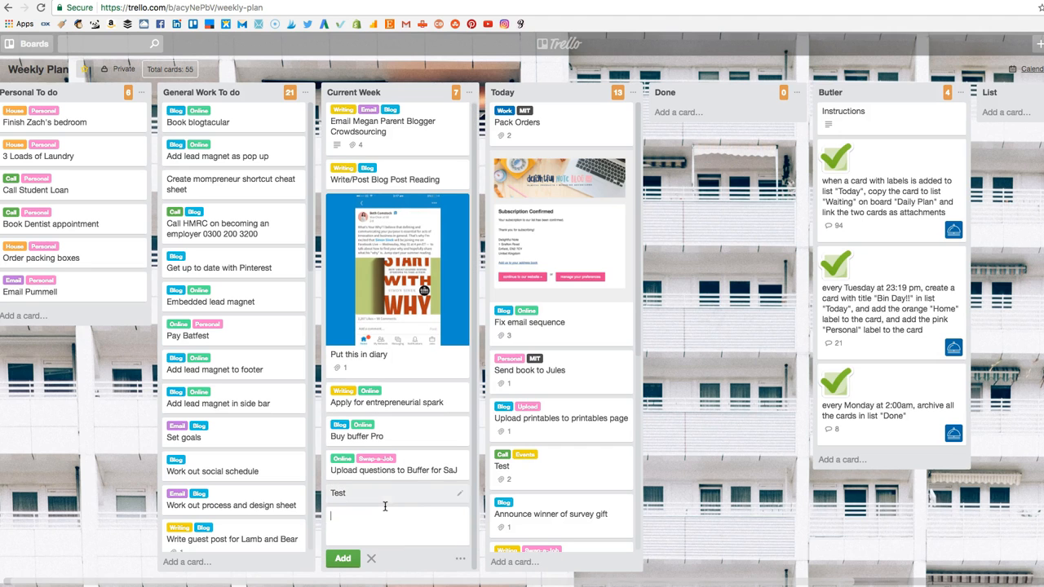
{"action": "left_click", "coordinate": [459, 493]}
{"action": "left_click", "coordinate": [491, 405]}
{"action": "left_click", "coordinate": [543, 390]}
{"action": "left_click", "coordinate": [541, 438]}
{"action": "left_click", "coordinate": [756, 385]}
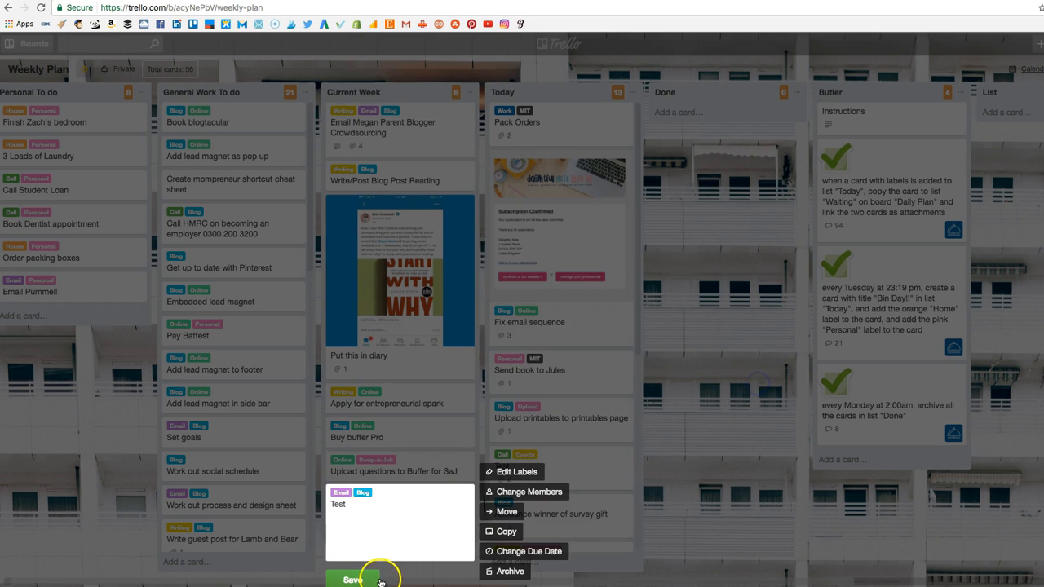
{"action": "left_click", "coordinate": [353, 580]}
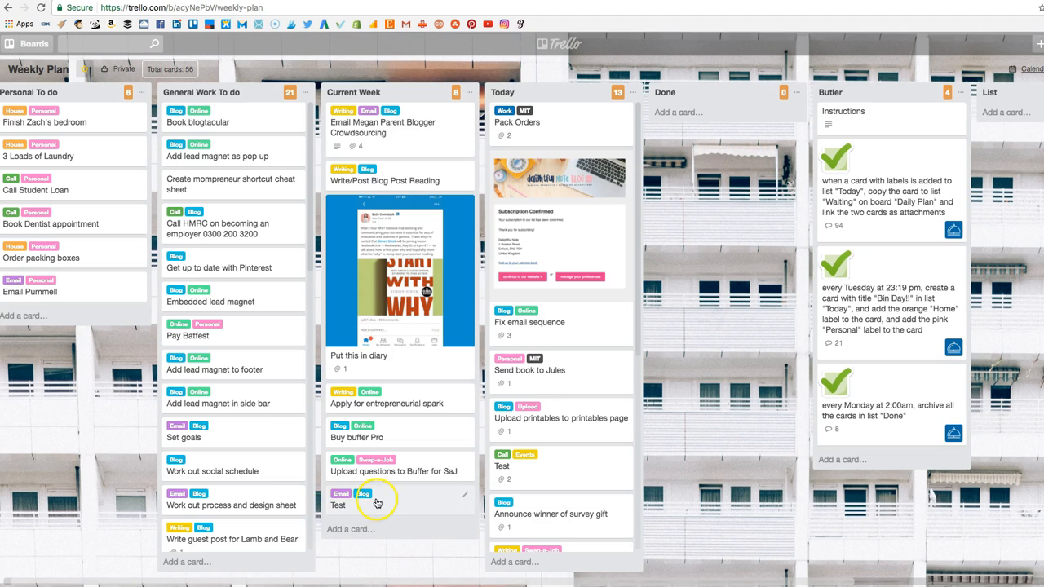
Move the new "Test" card from Current Week to the Today list, and open the Daily Plan board.
{"action": "left_click_drag", "start_coordinate": [424, 499], "coordinate": [545, 450]}
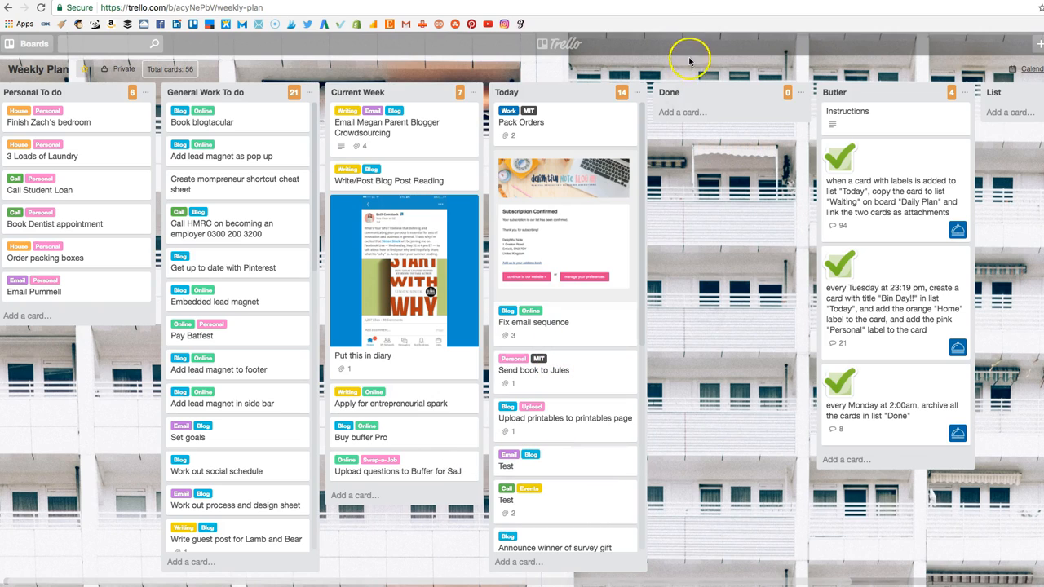
{"action": "left_click", "coordinate": [712, 1]}
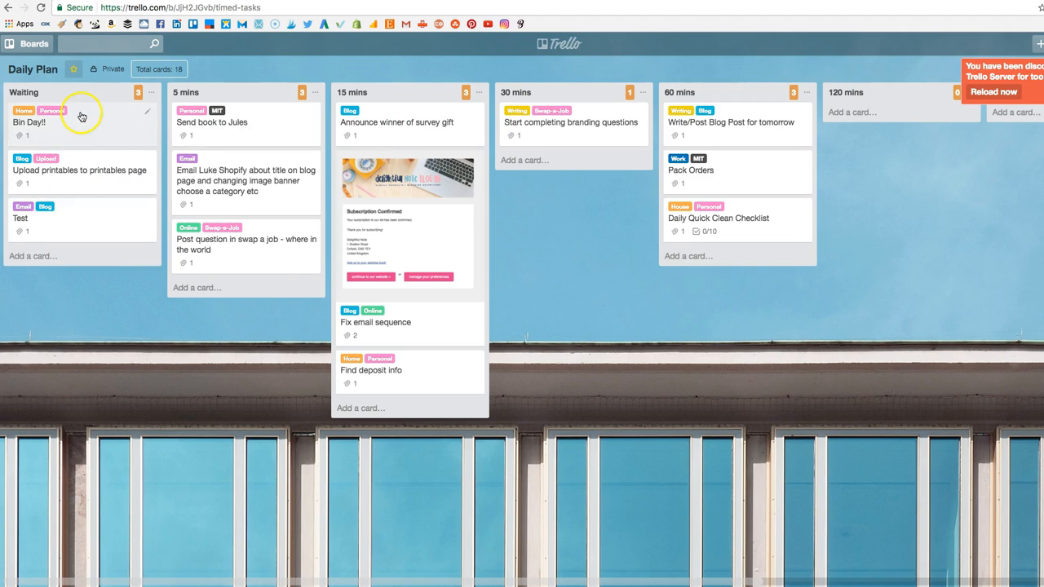
Archive the "Test" card in the Waiting list and reload the Daily Plan board.
{"action": "left_click", "coordinate": [147, 207]}
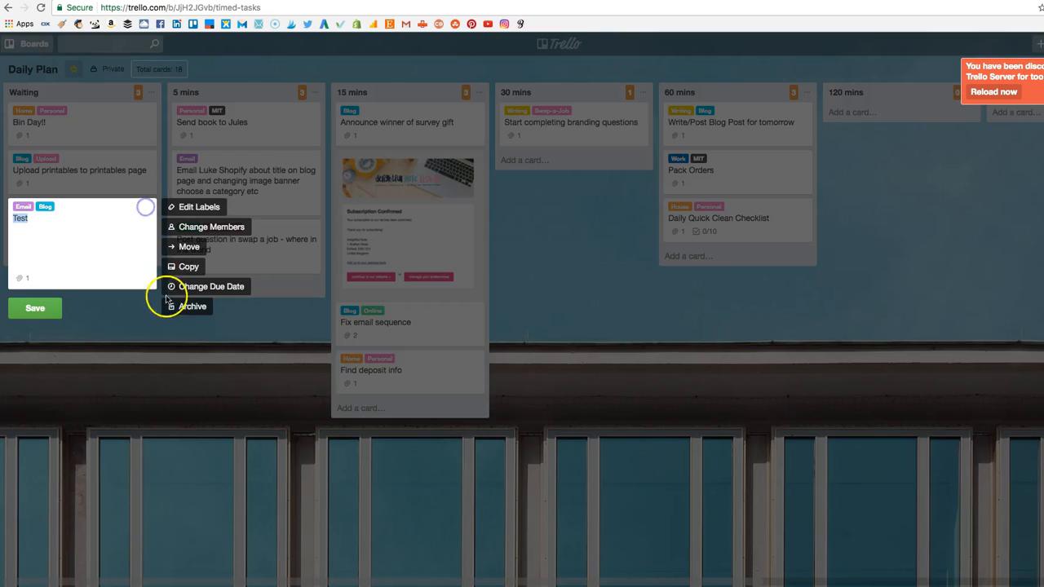
{"action": "left_click", "coordinate": [199, 310]}
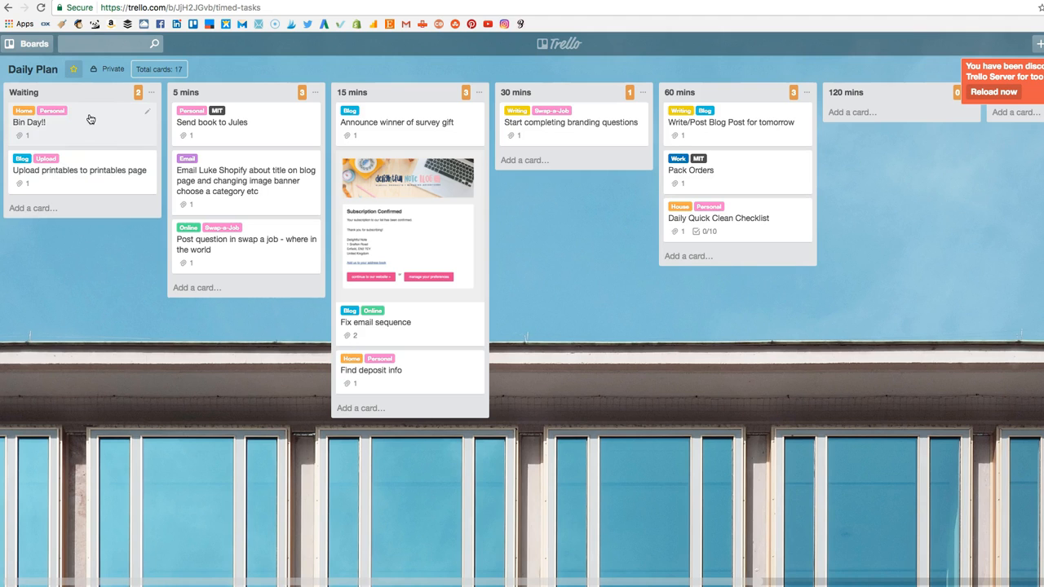
{"action": "left_click", "coordinate": [723, 87]}
{"action": "left_click", "coordinate": [980, 93]}
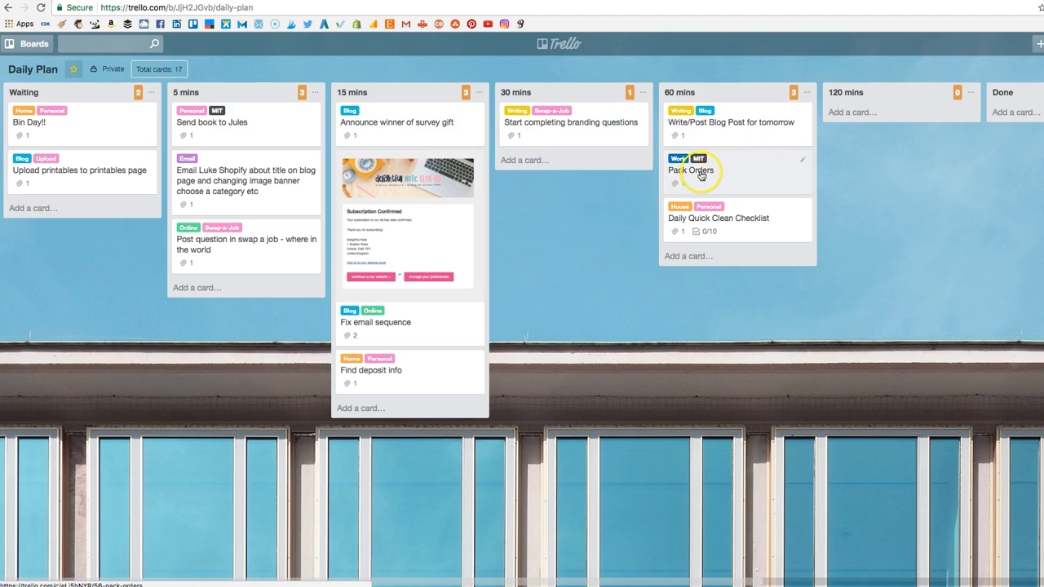
Move the "Pack Orders", "Daily Quick Clean Checklist" and "Fix email sequence" cards to the Done list.
{"action": "left_click_drag", "start_coordinate": [707, 173], "coordinate": [970, 151]}
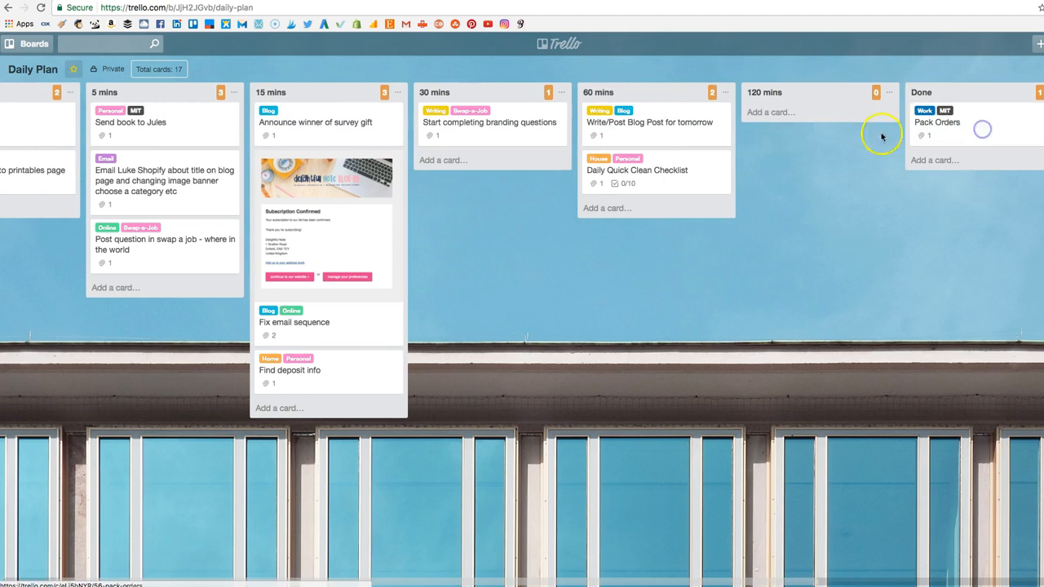
{"action": "left_click_drag", "start_coordinate": [644, 178], "coordinate": [905, 163]}
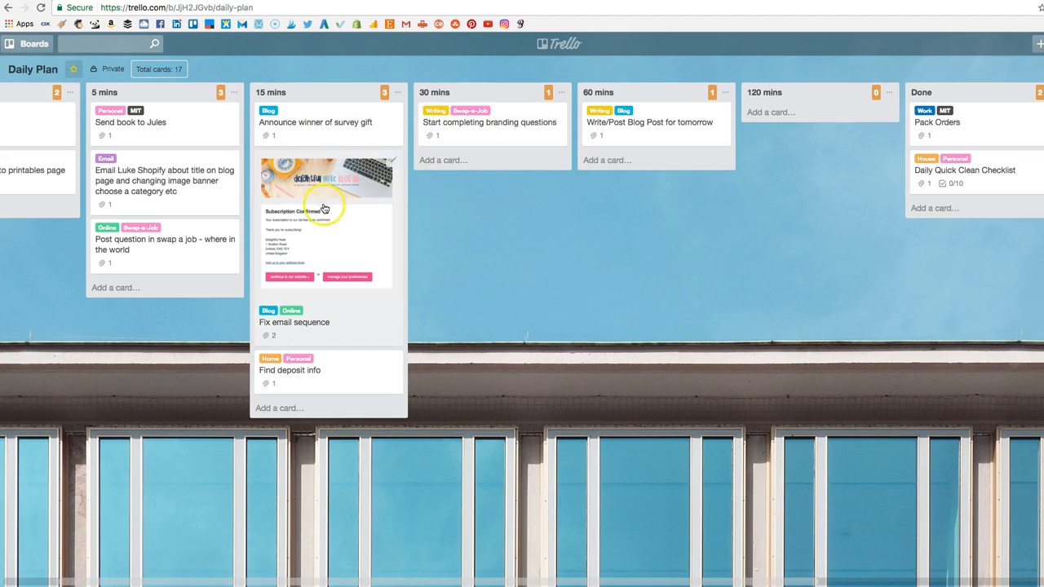
{"action": "left_click_drag", "start_coordinate": [333, 239], "coordinate": [986, 232]}
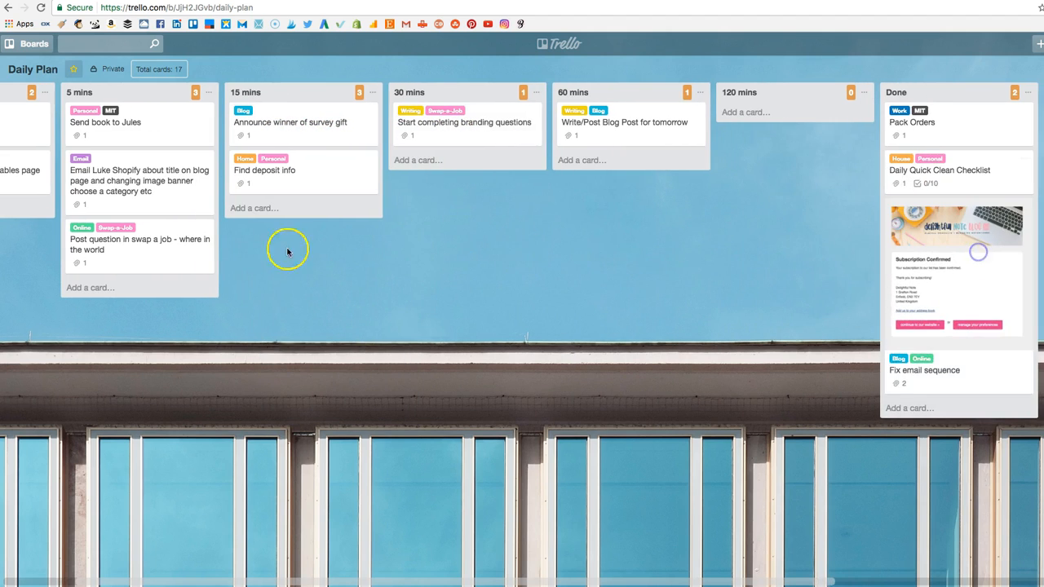
Move "Find deposit info", "Post question in swap a job - where in the world" and the Shopify email card to the Done list.
{"action": "left_click_drag", "start_coordinate": [259, 188], "coordinate": [815, 396]}
{"action": "left_click_drag", "start_coordinate": [102, 239], "coordinate": [929, 457]}
{"action": "scroll", "coordinate": [305, 245], "scroll_direction": "left", "scroll_amount": 1}
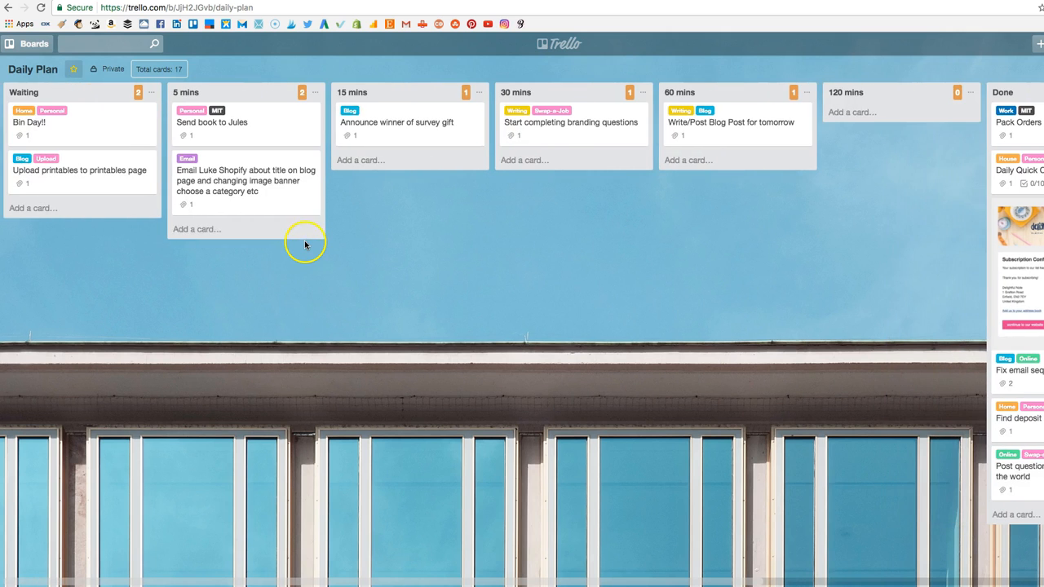
{"action": "left_click_drag", "start_coordinate": [232, 192], "coordinate": [844, 493]}
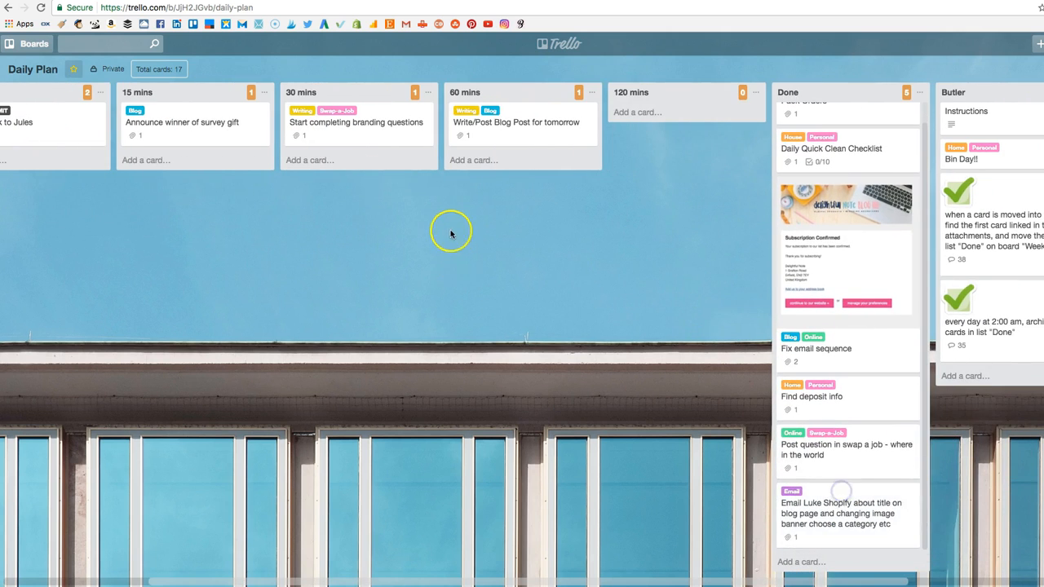
Move the "Start completing branding questions" card from the 30 mins list to the 60 mins list.
{"action": "scroll", "coordinate": [454, 226], "scroll_direction": "left", "scroll_amount": 3}
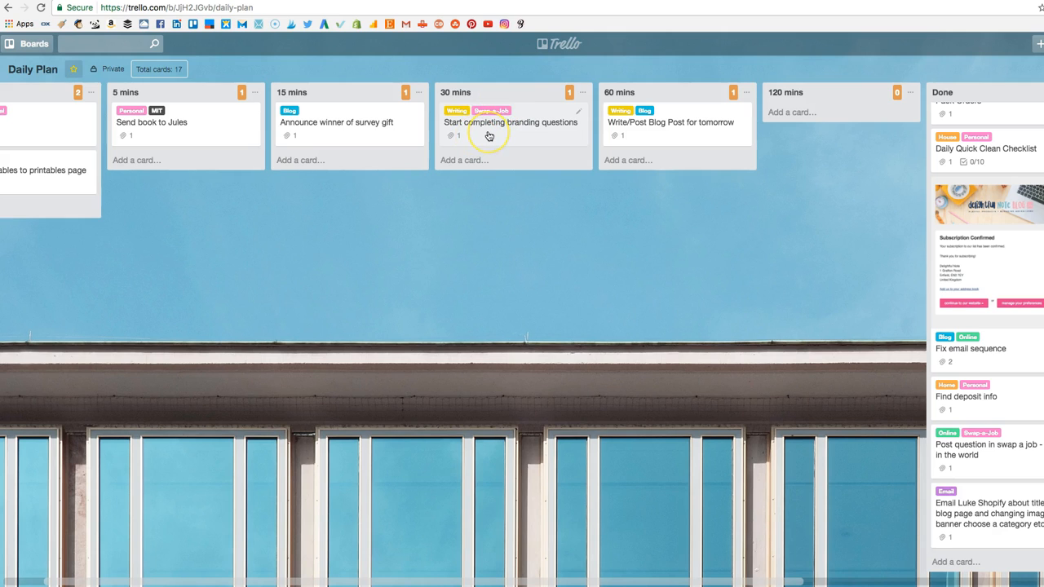
{"action": "left_click_drag", "start_coordinate": [489, 136], "coordinate": [647, 137]}
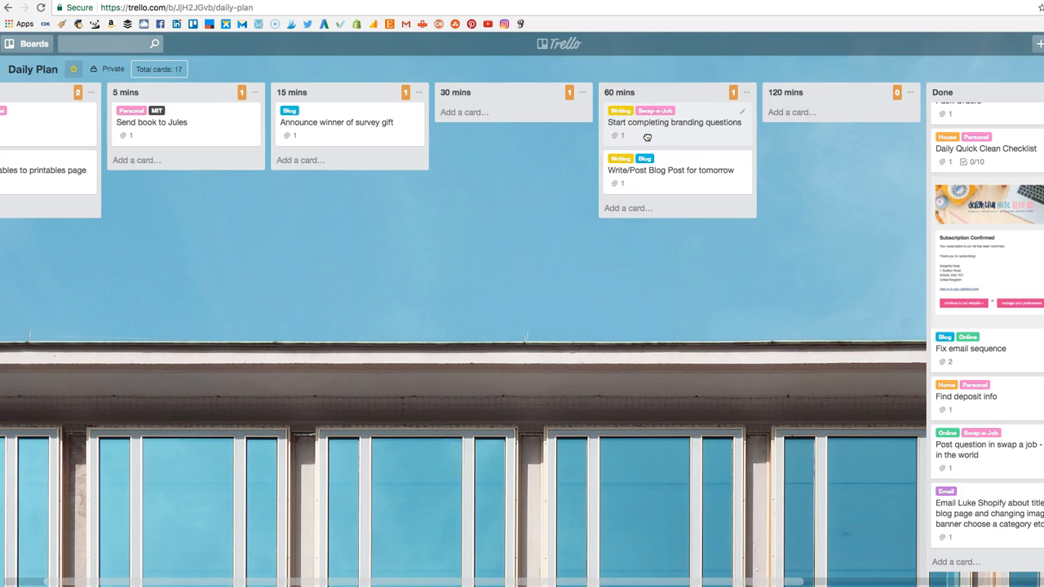
Clear the Waiting list by moving "Bin Day!!" to Done and "Upload printables to printables page" to 60 mins.
{"action": "scroll", "coordinate": [647, 137], "scroll_direction": "left", "scroll_amount": 2}
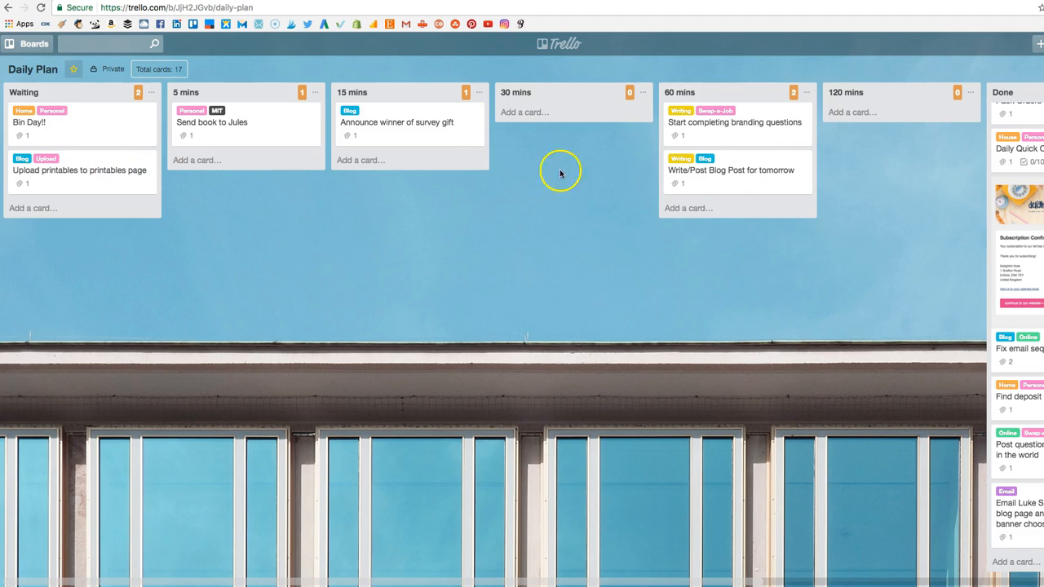
{"action": "scroll", "coordinate": [633, 207], "scroll_direction": "right", "scroll_amount": 1}
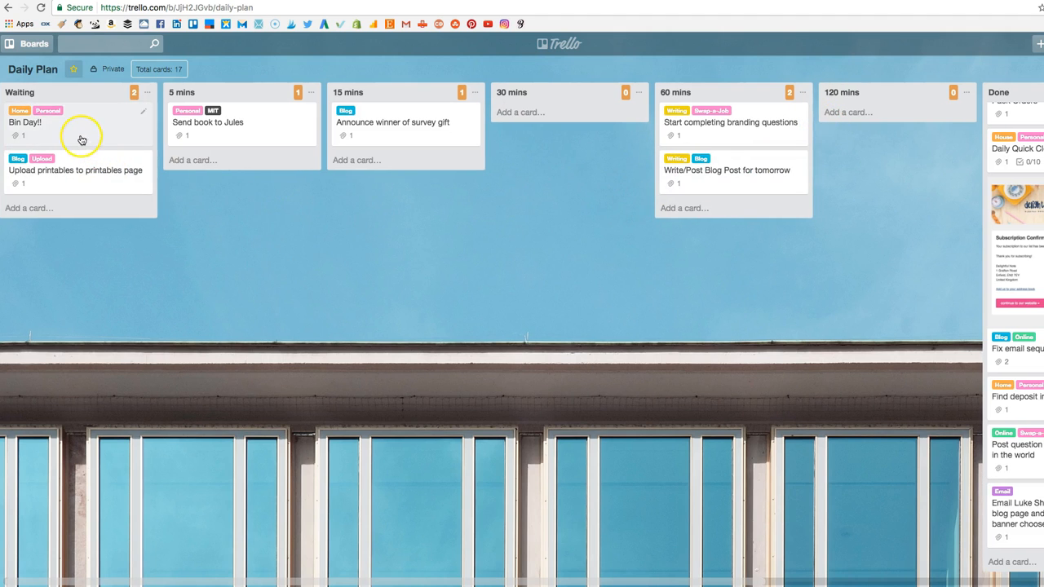
{"action": "scroll", "coordinate": [73, 135], "scroll_direction": "right", "scroll_amount": 1}
{"action": "left_click_drag", "start_coordinate": [81, 135], "coordinate": [870, 279]}
{"action": "scroll", "coordinate": [645, 288], "scroll_direction": "left", "scroll_amount": 5}
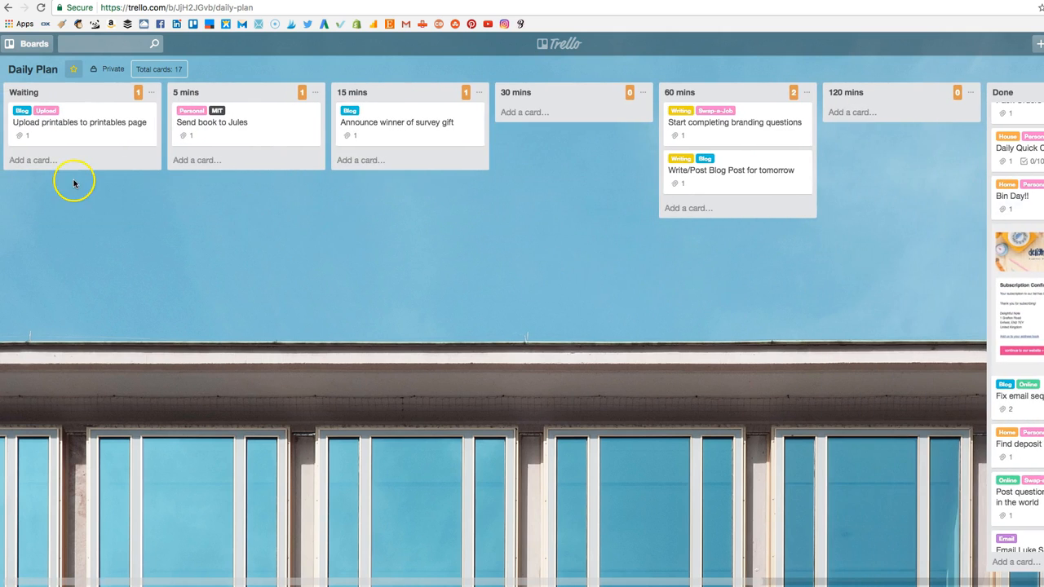
{"action": "left_click_drag", "start_coordinate": [231, 164], "coordinate": [729, 231]}
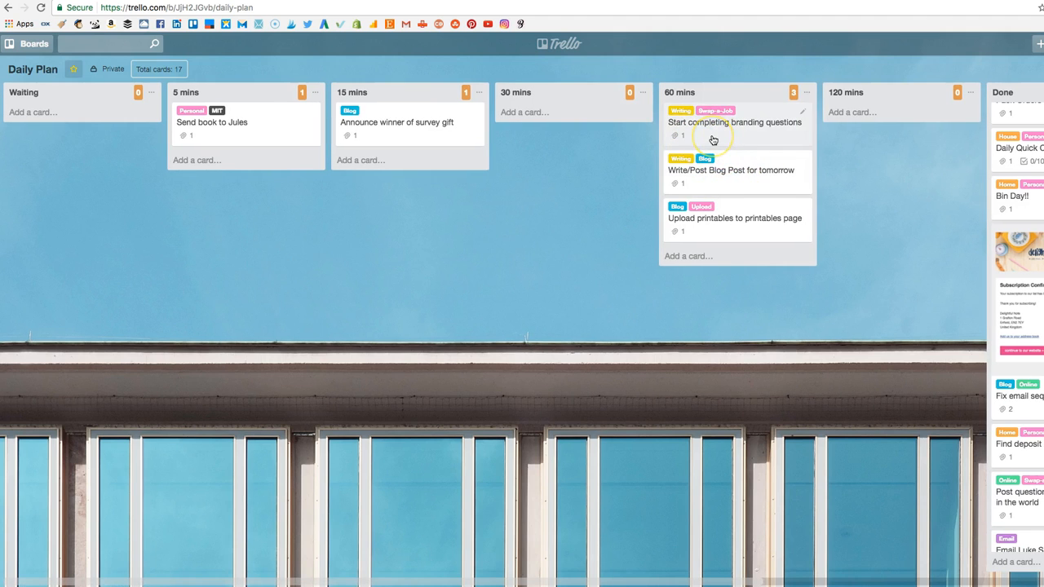
Return the "Start completing branding questions" card to the 30 mins list.
{"action": "left_click", "coordinate": [754, 136]}
{"action": "left_click", "coordinate": [842, 109]}
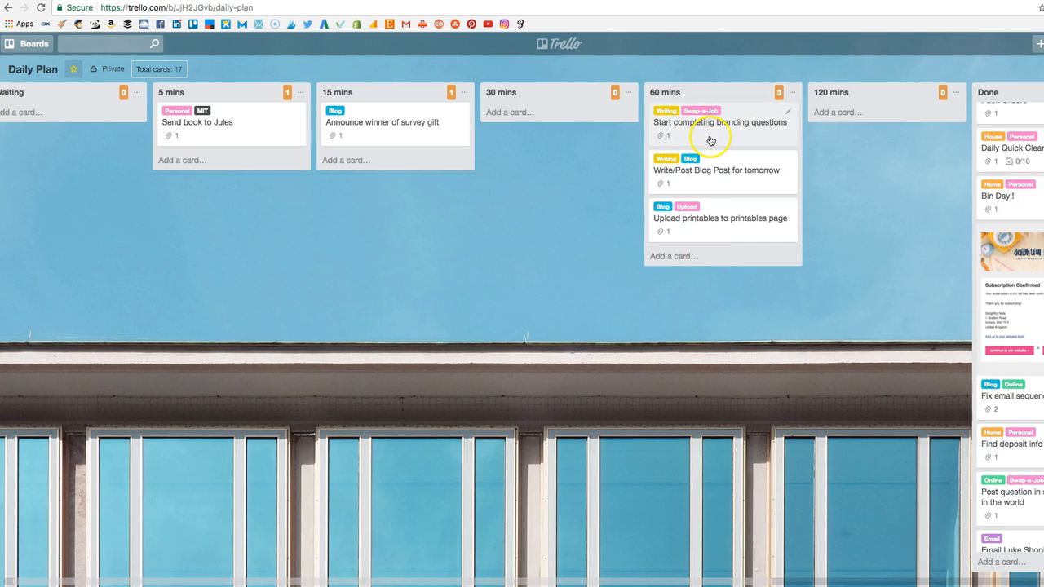
{"action": "left_click_drag", "start_coordinate": [723, 146], "coordinate": [581, 143]}
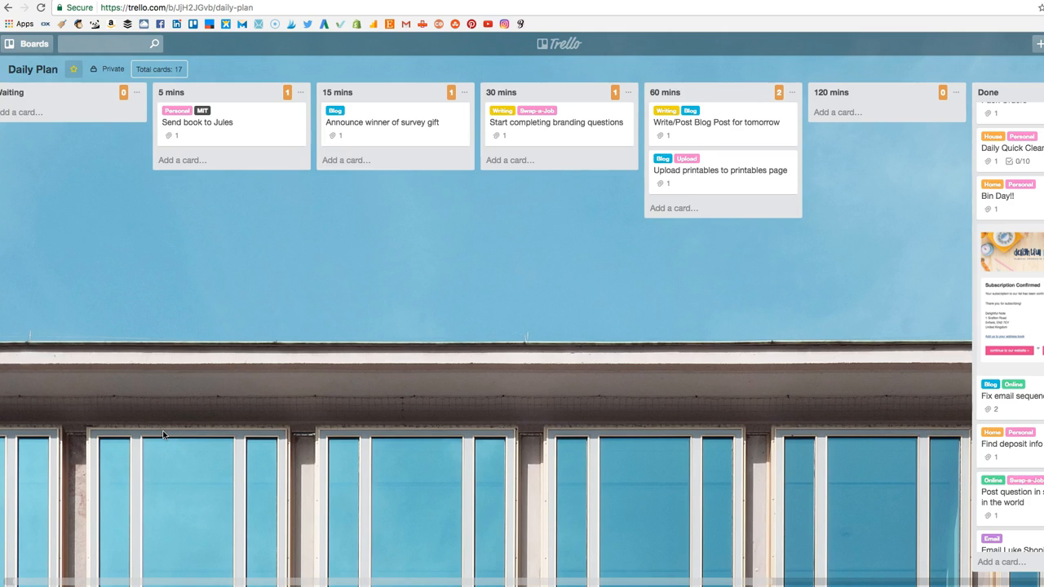
Review the time lists, the Done list and the Butler command cards across the Daily Plan board.
{"action": "scroll", "coordinate": [203, 367], "scroll_direction": "left", "scroll_amount": 1}
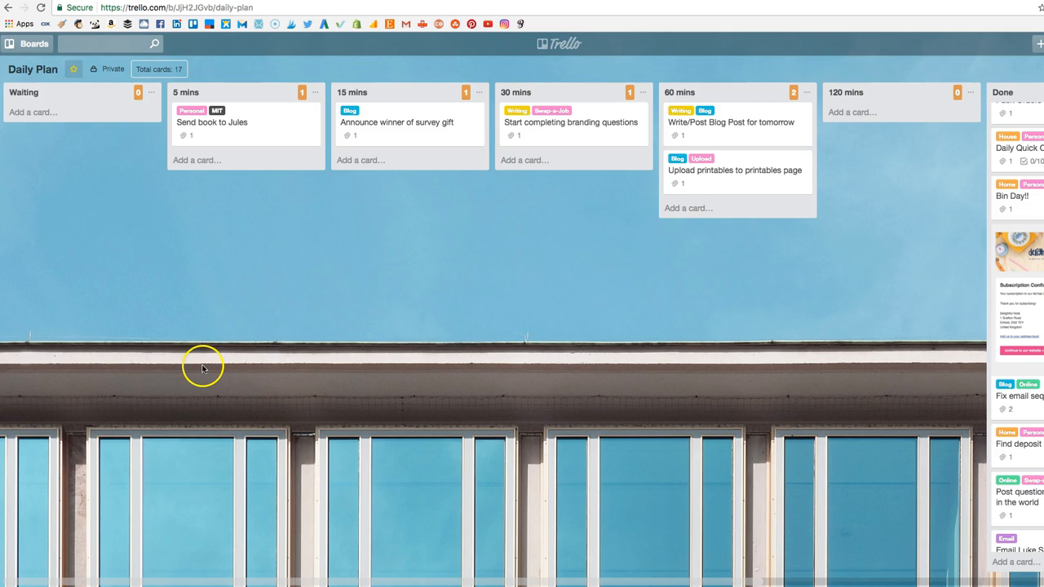
{"action": "scroll", "coordinate": [412, 333], "scroll_direction": "right", "scroll_amount": 1}
{"action": "scroll", "coordinate": [413, 333], "scroll_direction": "right", "scroll_amount": 2}
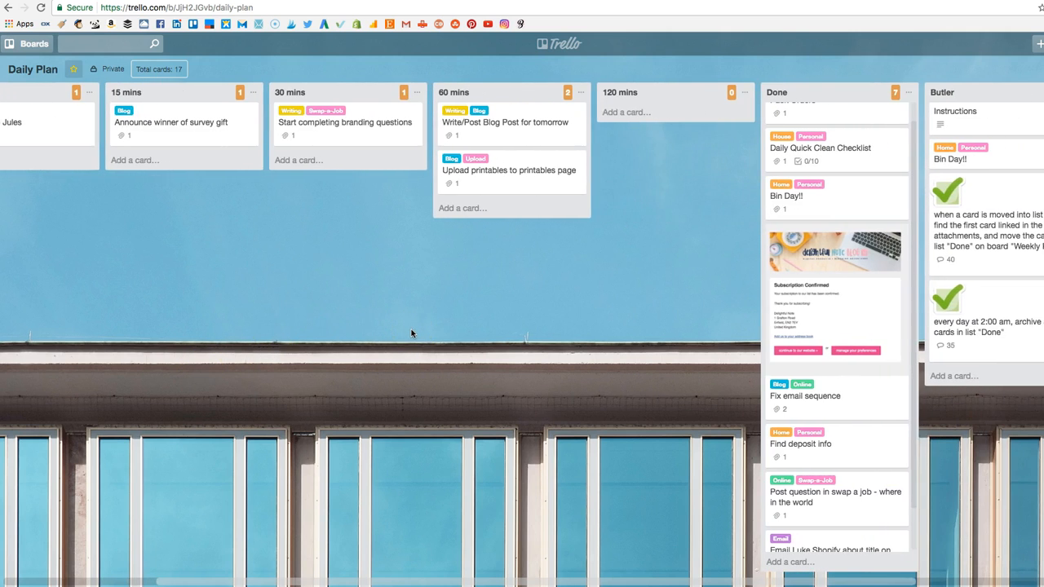
{"action": "scroll", "coordinate": [413, 333], "scroll_direction": "right", "scroll_amount": 1}
{"action": "scroll", "coordinate": [412, 333], "scroll_direction": "right", "scroll_amount": 1}
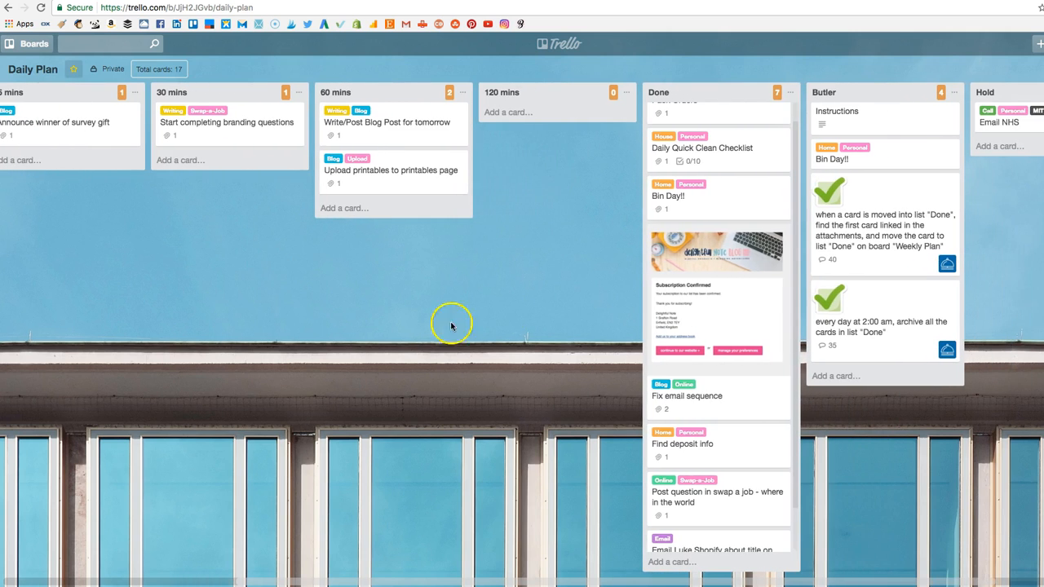
{"action": "scroll", "coordinate": [719, 277], "scroll_direction": "up", "scroll_amount": 2}
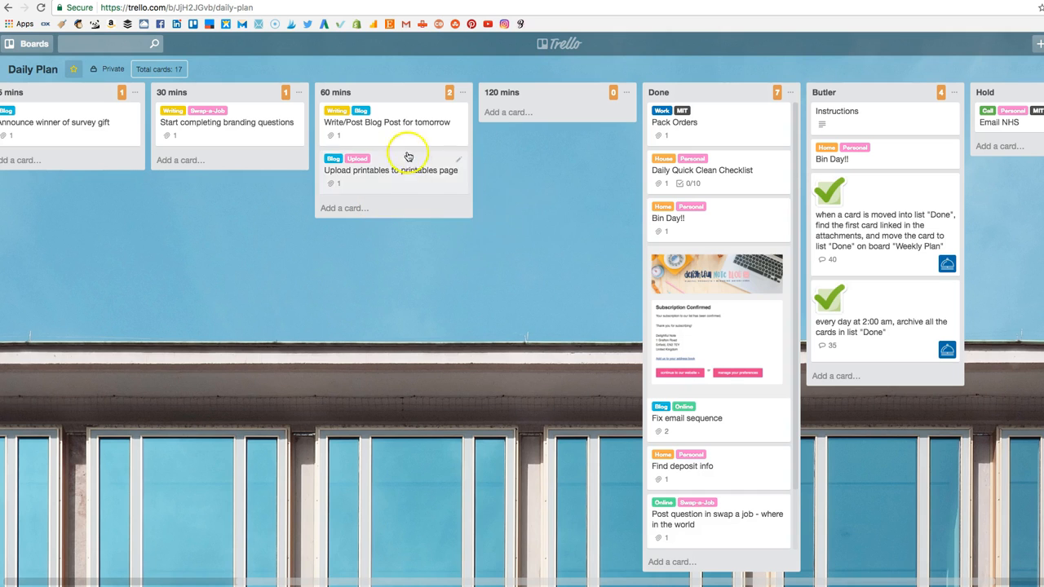
{"action": "scroll", "coordinate": [566, 190], "scroll_direction": "right", "scroll_amount": 1}
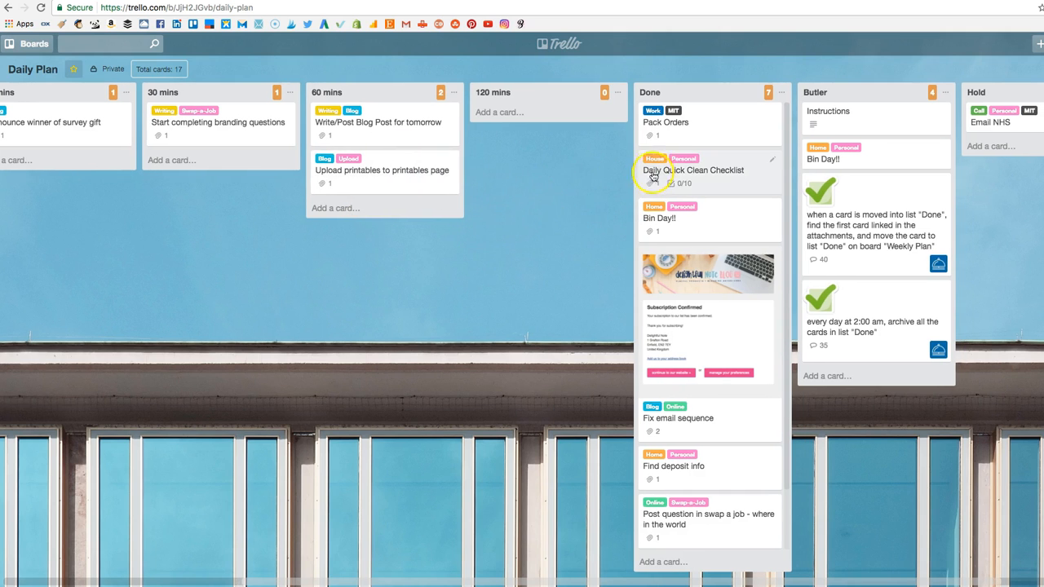
Inspect the checklist inside the "Daily Quick Clean Checklist" card in the Done list and close the card.
{"action": "scroll", "coordinate": [729, 133], "scroll_direction": "left", "scroll_amount": 1}
{"action": "scroll", "coordinate": [729, 133], "scroll_direction": "left", "scroll_amount": 1}
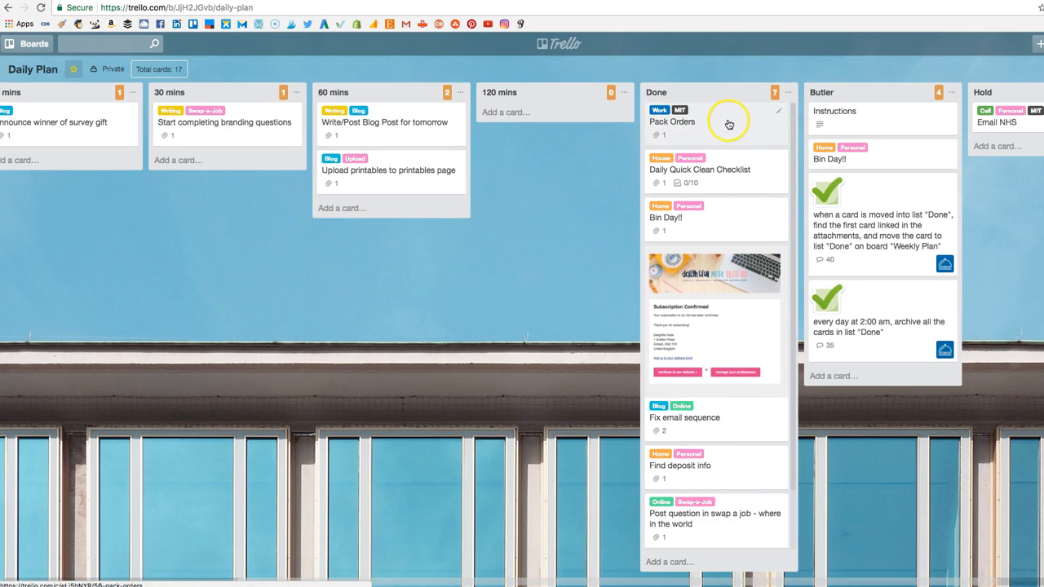
{"action": "scroll", "coordinate": [748, 188], "scroll_direction": "right", "scroll_amount": 1}
{"action": "left_click", "coordinate": [738, 191]}
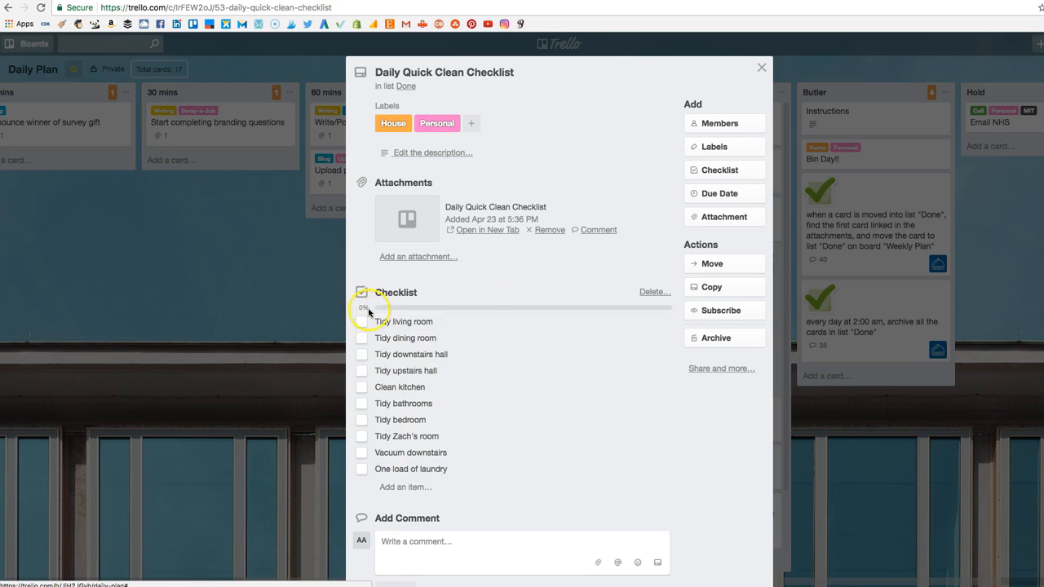
{"action": "left_click", "coordinate": [297, 420]}
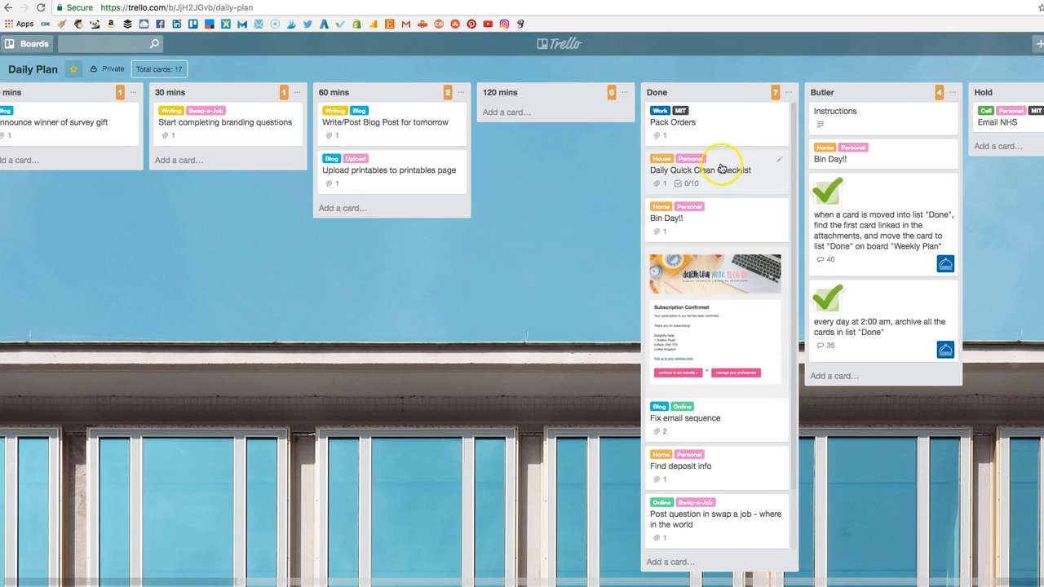
Move the "Daily Quick Clean Checklist" and "Pack Orders" cards from the Done list to the 120 mins list.
{"action": "left_click_drag", "start_coordinate": [730, 185], "coordinate": [571, 122]}
{"action": "left_click_drag", "start_coordinate": [722, 147], "coordinate": [578, 171]}
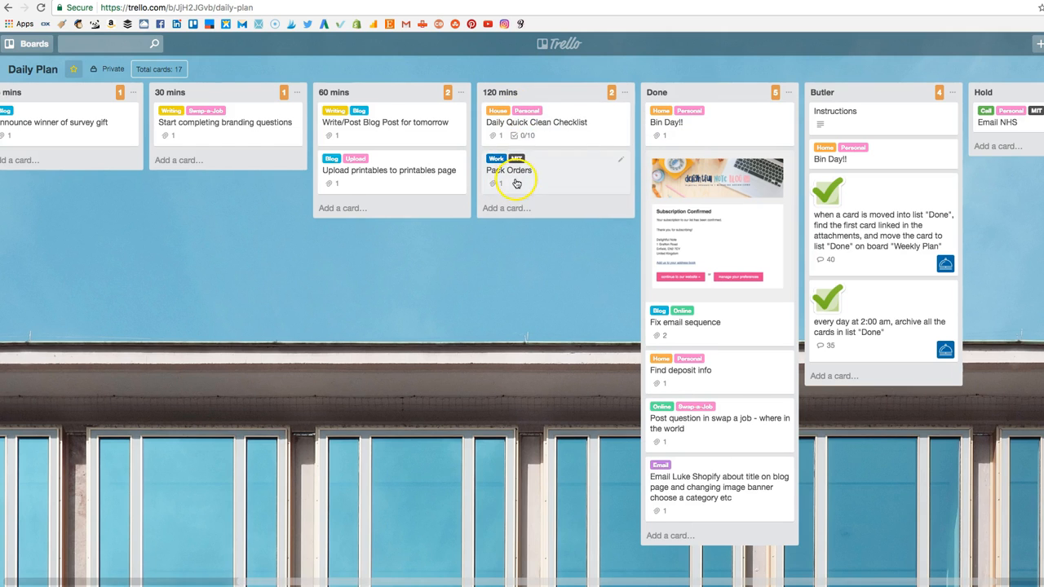
Review the cards and labels in the Daily Plan time lists from Waiting through 120 mins.
{"action": "scroll", "coordinate": [512, 180], "scroll_direction": "left", "scroll_amount": 1}
{"action": "scroll", "coordinate": [512, 180], "scroll_direction": "left", "scroll_amount": 3}
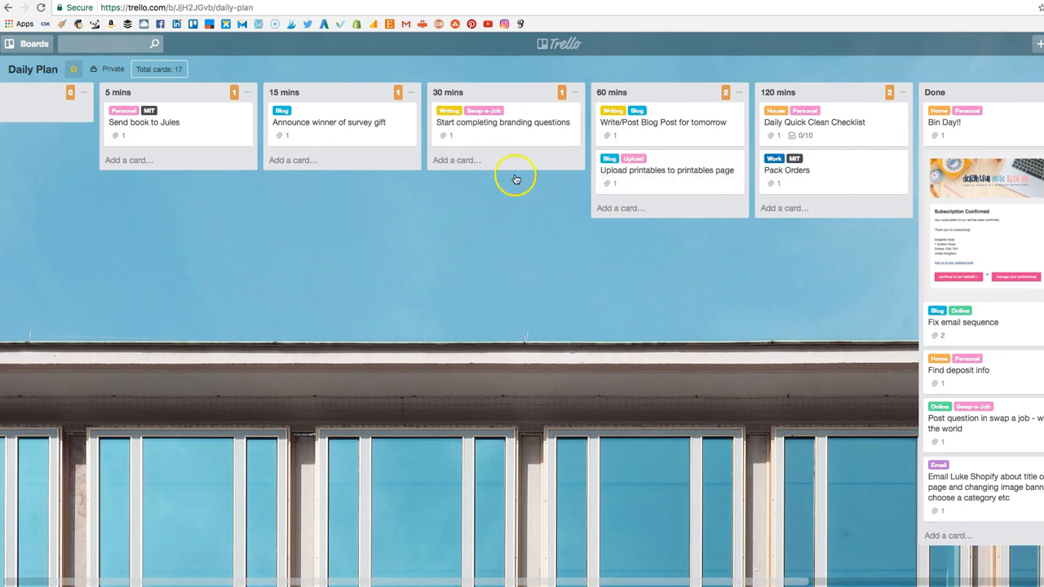
{"action": "scroll", "coordinate": [440, 147], "scroll_direction": "left", "scroll_amount": 1}
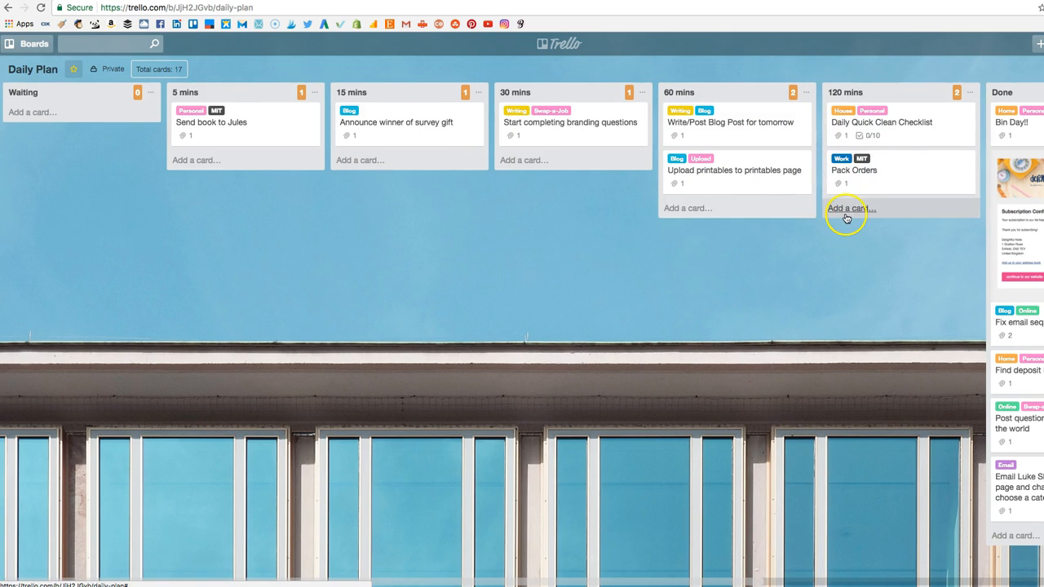
{"action": "scroll", "coordinate": [845, 216], "scroll_direction": "right", "scroll_amount": 1}
{"action": "scroll", "coordinate": [844, 216], "scroll_direction": "right", "scroll_amount": 2}
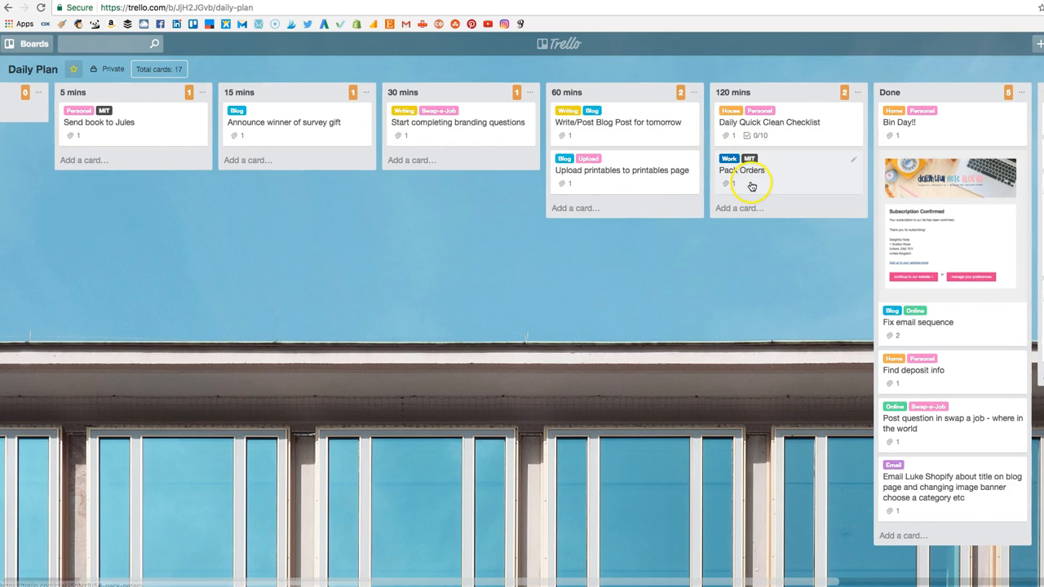
{"action": "scroll", "coordinate": [741, 196], "scroll_direction": "left", "scroll_amount": 2}
{"action": "scroll", "coordinate": [751, 189], "scroll_direction": "right", "scroll_amount": 2}
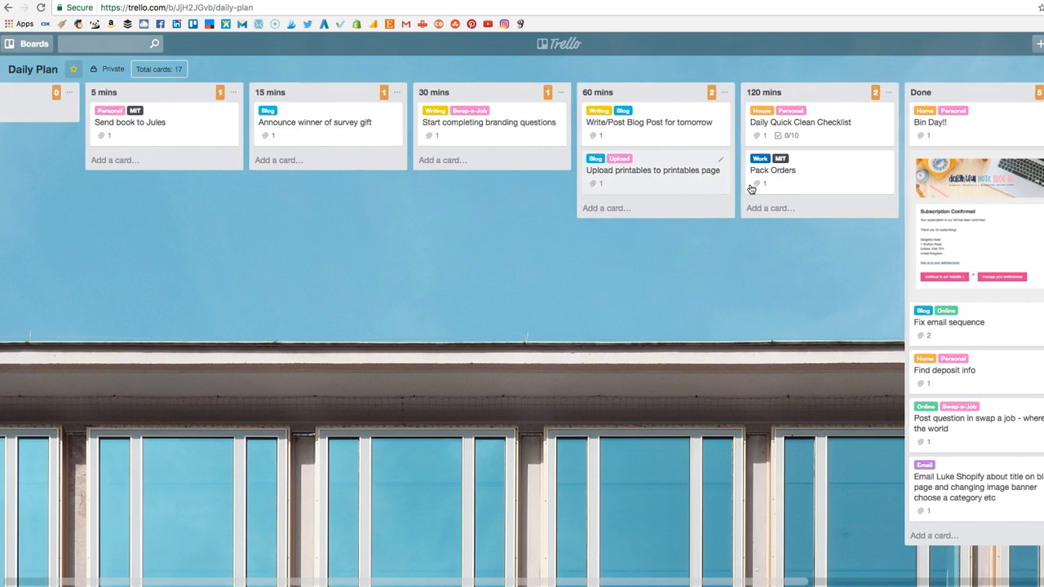
{"action": "scroll", "coordinate": [751, 190], "scroll_direction": "left", "scroll_amount": 2}
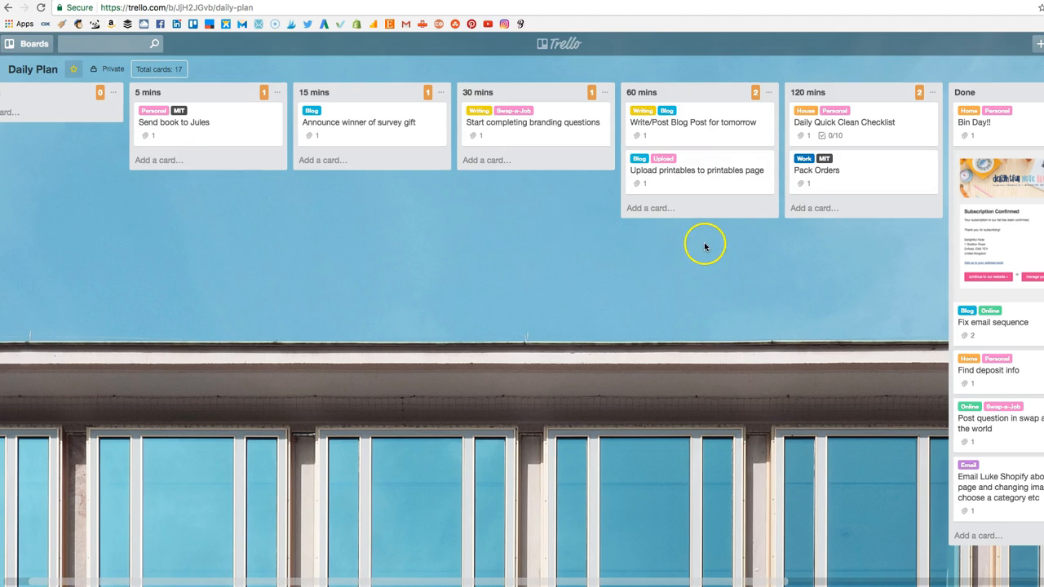
{"action": "scroll", "coordinate": [736, 240], "scroll_direction": "right", "scroll_amount": 1}
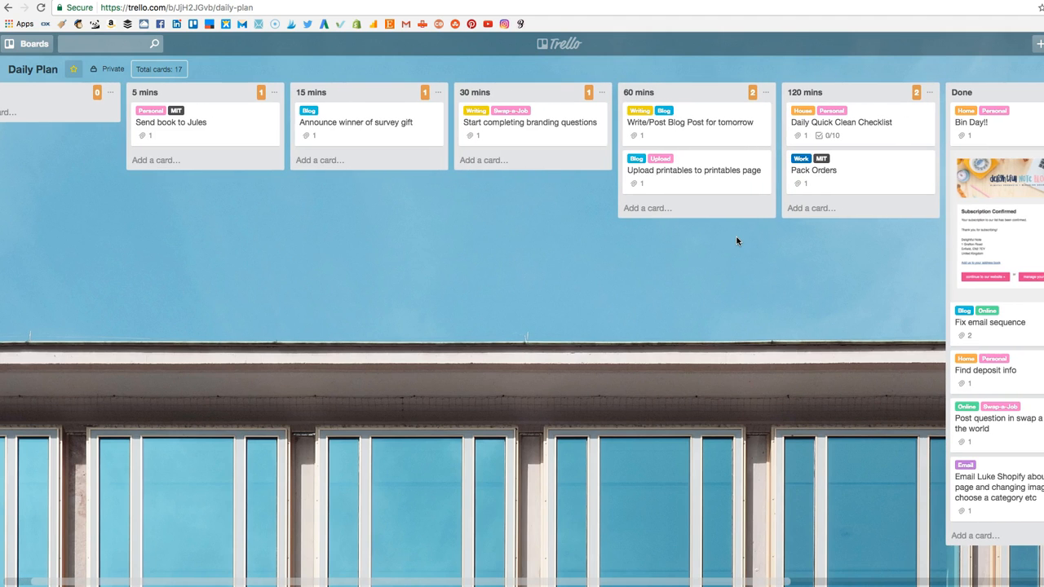
Inspect the full set of available labels from the book-sending card in the 5 mins list and close the card.
{"action": "left_click", "coordinate": [196, 112]}
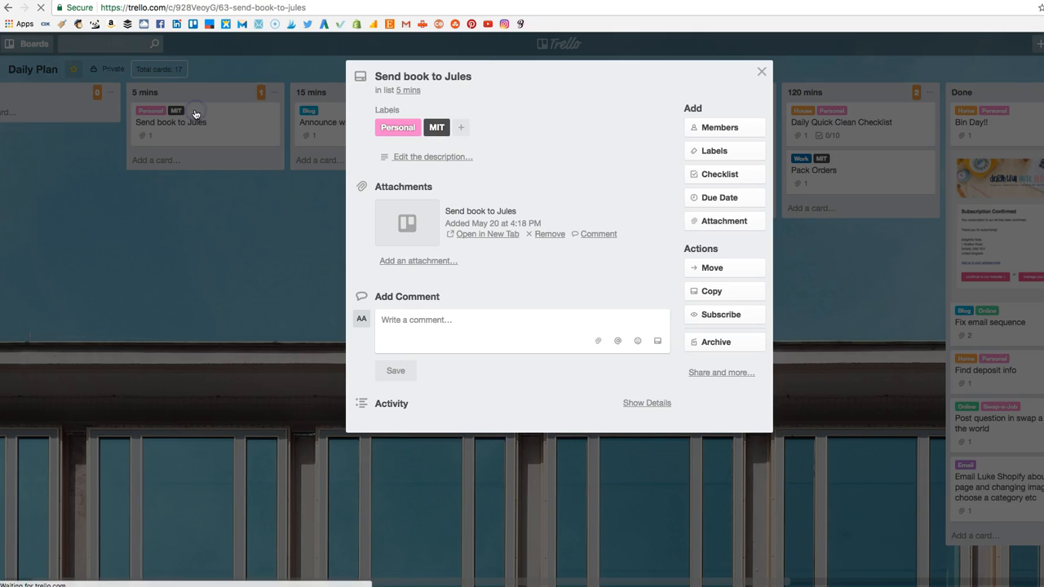
{"action": "left_click", "coordinate": [755, 155]}
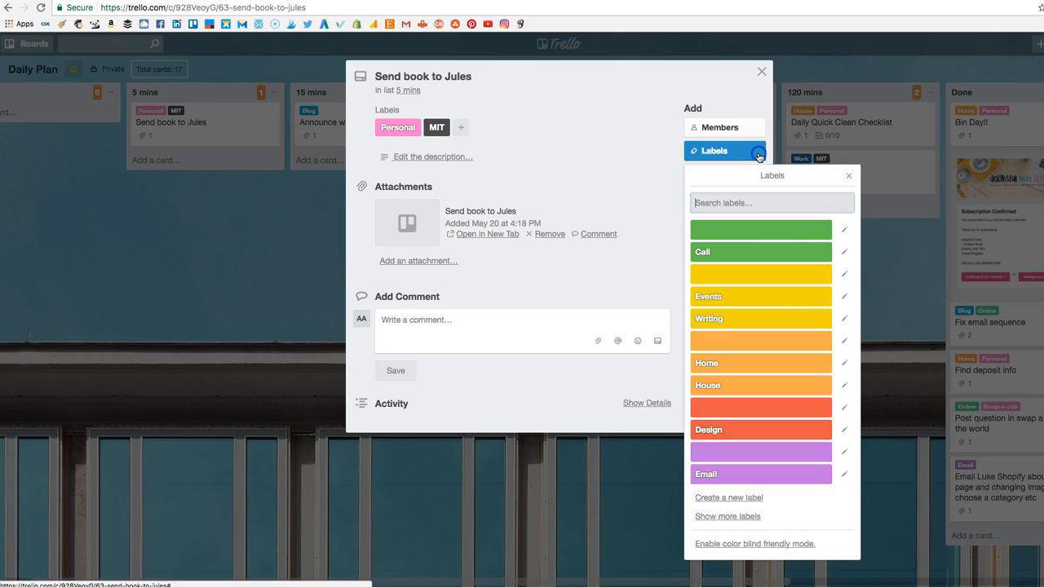
{"action": "left_click", "coordinate": [756, 517]}
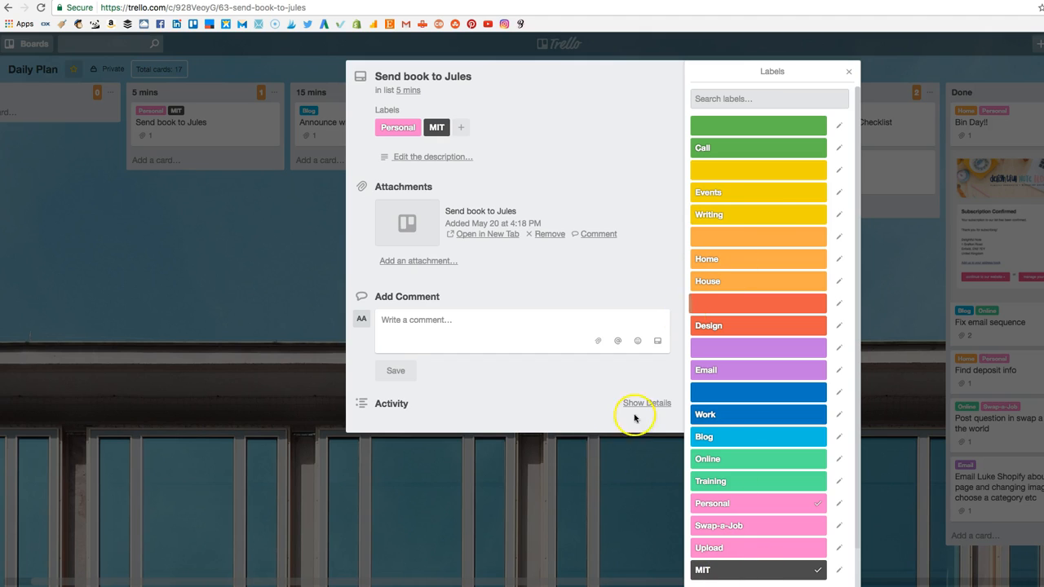
{"action": "left_click", "coordinate": [540, 488]}
{"action": "left_click", "coordinate": [608, 495]}
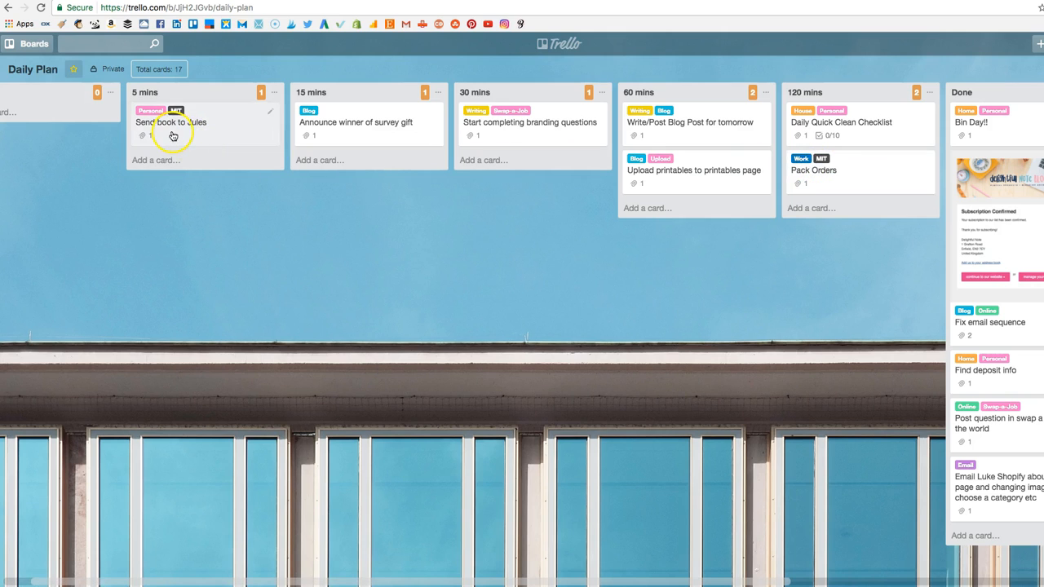
Add the MIT label to the "Announce winner of survey gift" card in the 15 mins list and save it.
{"action": "left_click", "coordinate": [434, 114]}
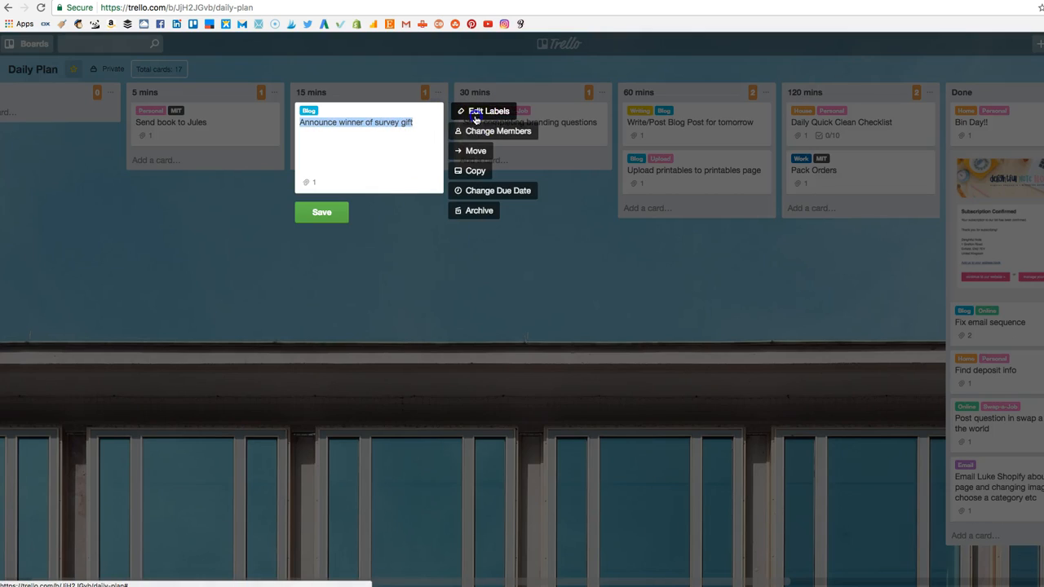
{"action": "left_click", "coordinate": [476, 114]}
{"action": "left_click", "coordinate": [511, 472]}
{"action": "scroll", "coordinate": [528, 448], "scroll_direction": "down", "scroll_amount": 1}
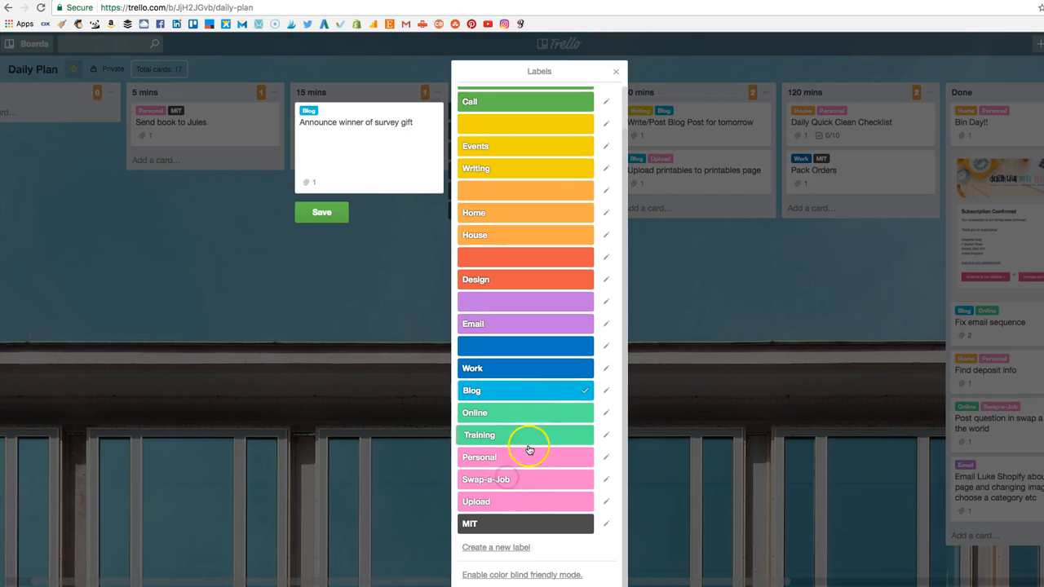
{"action": "left_click", "coordinate": [508, 525]}
{"action": "left_click", "coordinate": [326, 215]}
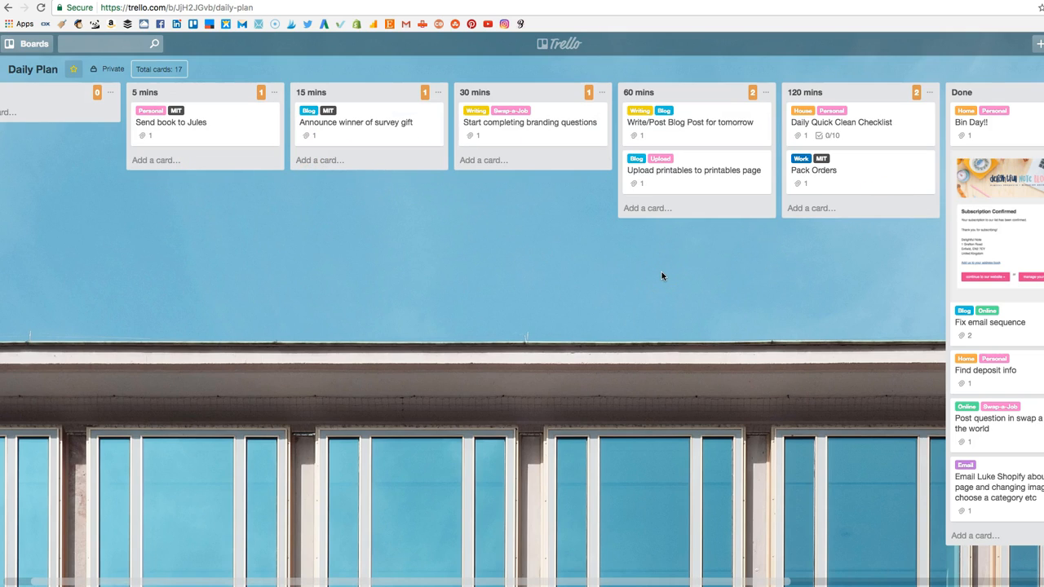
Examine the MIT-labelled cards in the time lists along with the Done, Butler and Hold lists.
{"action": "scroll", "coordinate": [466, 269], "scroll_direction": "right", "scroll_amount": 5}
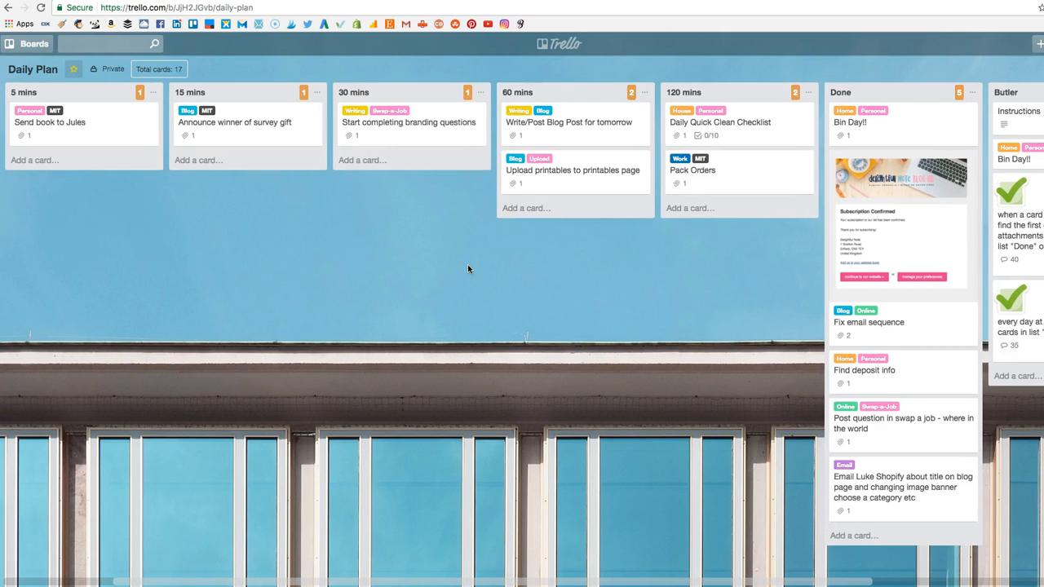
{"action": "scroll", "coordinate": [467, 269], "scroll_direction": "right", "scroll_amount": 5}
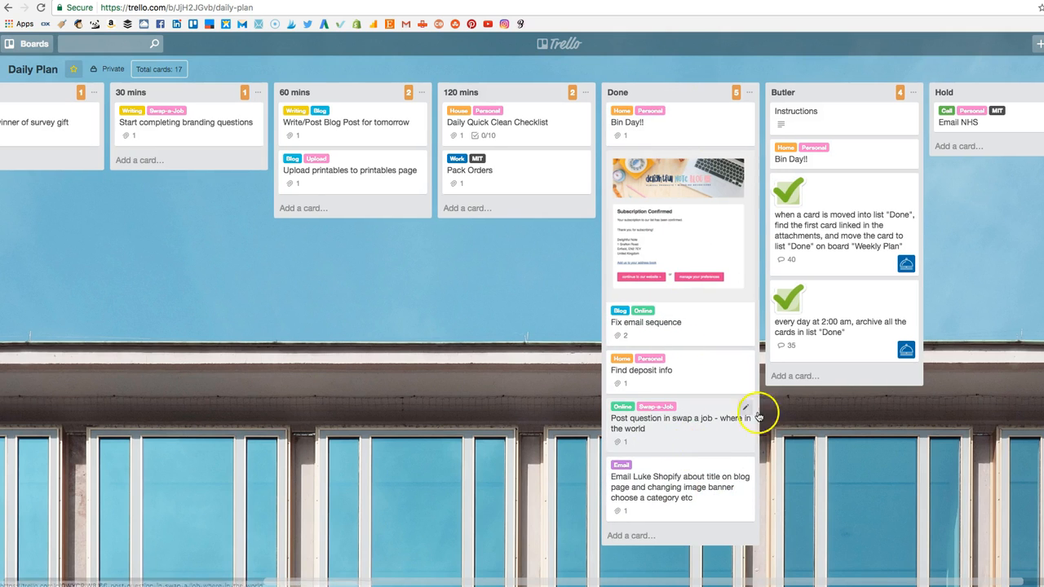
{"action": "scroll", "coordinate": [783, 416], "scroll_direction": "right", "scroll_amount": 2}
{"action": "scroll", "coordinate": [803, 419], "scroll_direction": "right", "scroll_amount": 1}
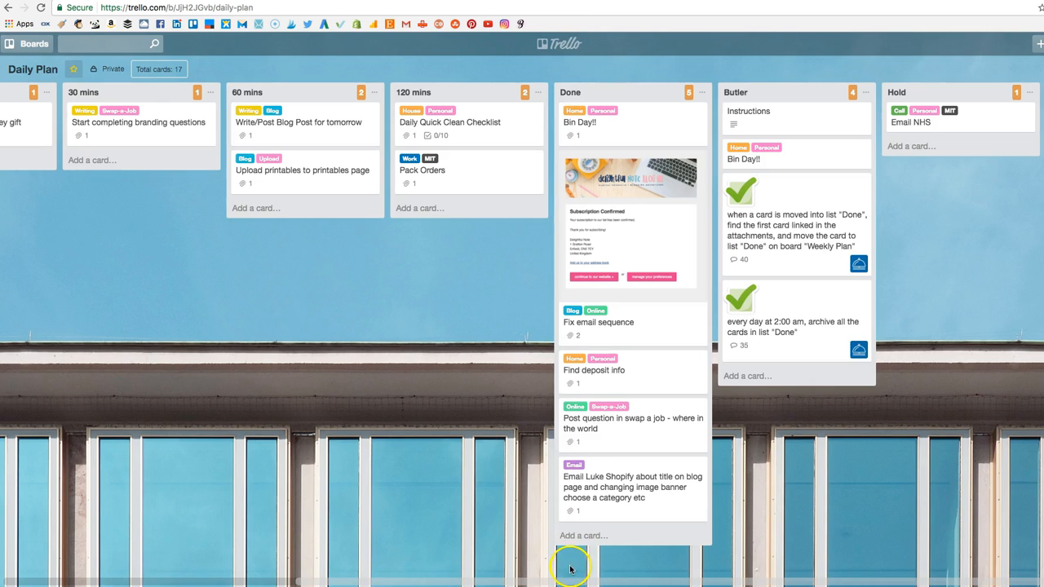
{"action": "scroll", "coordinate": [455, 354], "scroll_direction": "left", "scroll_amount": 5}
{"action": "scroll", "coordinate": [455, 355], "scroll_direction": "left", "scroll_amount": 2}
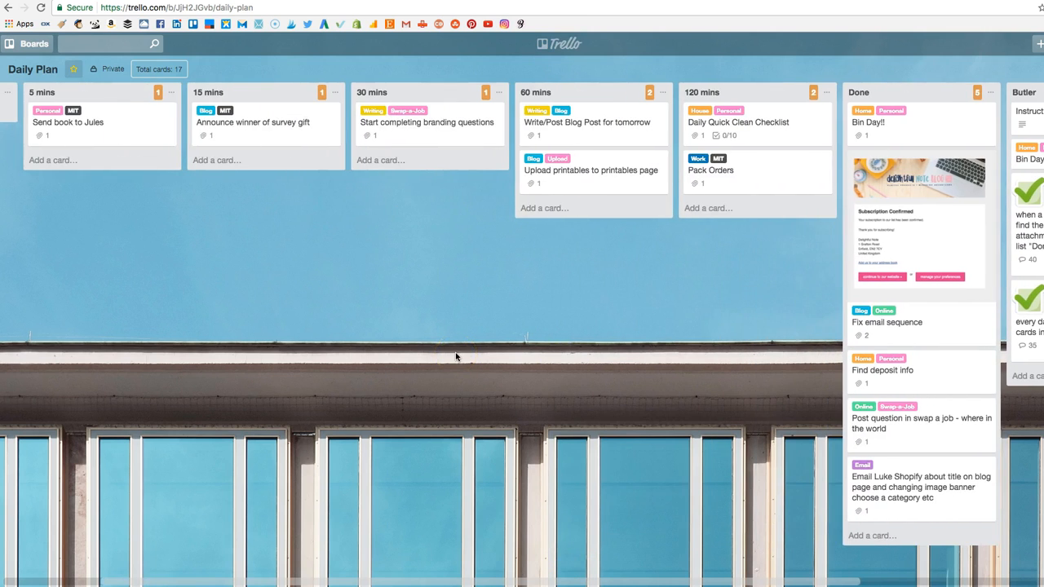
Move the "Daily Quick Clean Checklist" card below "Pack Orders" in the 120 mins list.
{"action": "scroll", "coordinate": [455, 355], "scroll_direction": "right", "scroll_amount": 5}
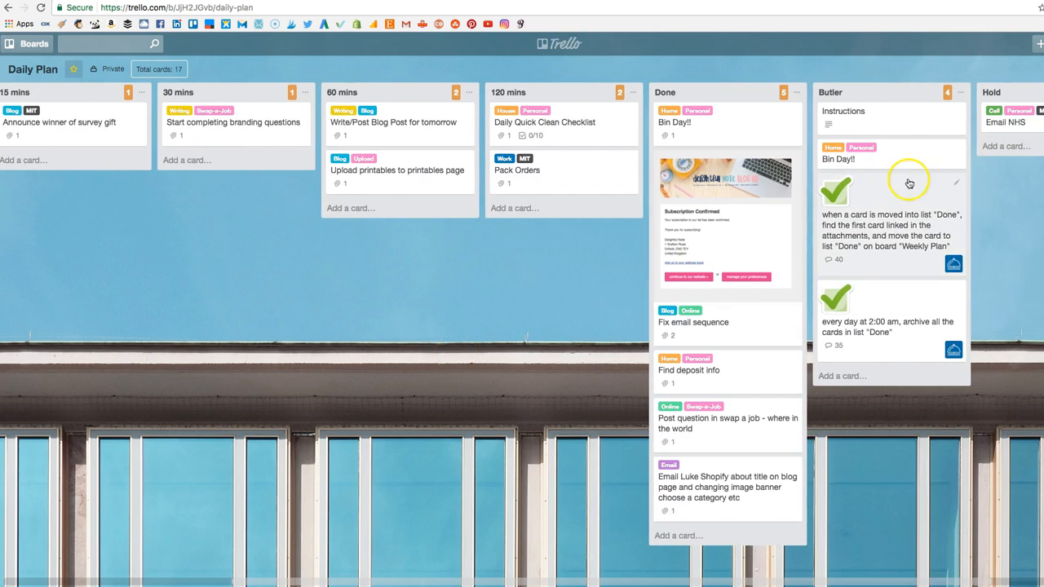
{"action": "scroll", "coordinate": [876, 210], "scroll_direction": "right", "scroll_amount": 1}
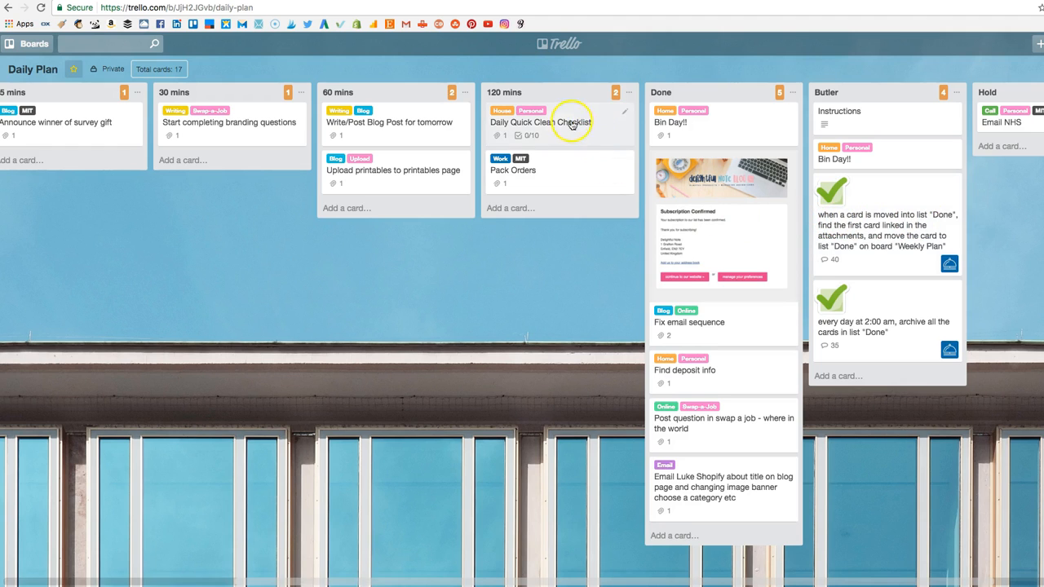
{"action": "left_click_drag", "start_coordinate": [575, 131], "coordinate": [577, 151]}
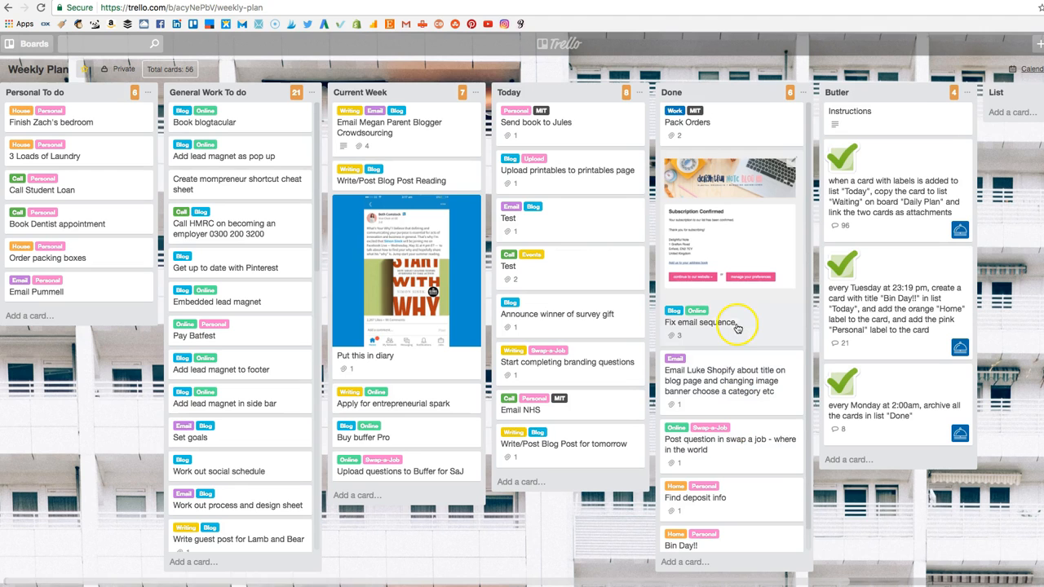
Review the Today and Done lists and the Butler command cards on the Weekly Plan board.
{"action": "scroll", "coordinate": [733, 331], "scroll_direction": "right", "scroll_amount": 1}
{"action": "scroll", "coordinate": [636, 165], "scroll_direction": "right", "scroll_amount": 1}
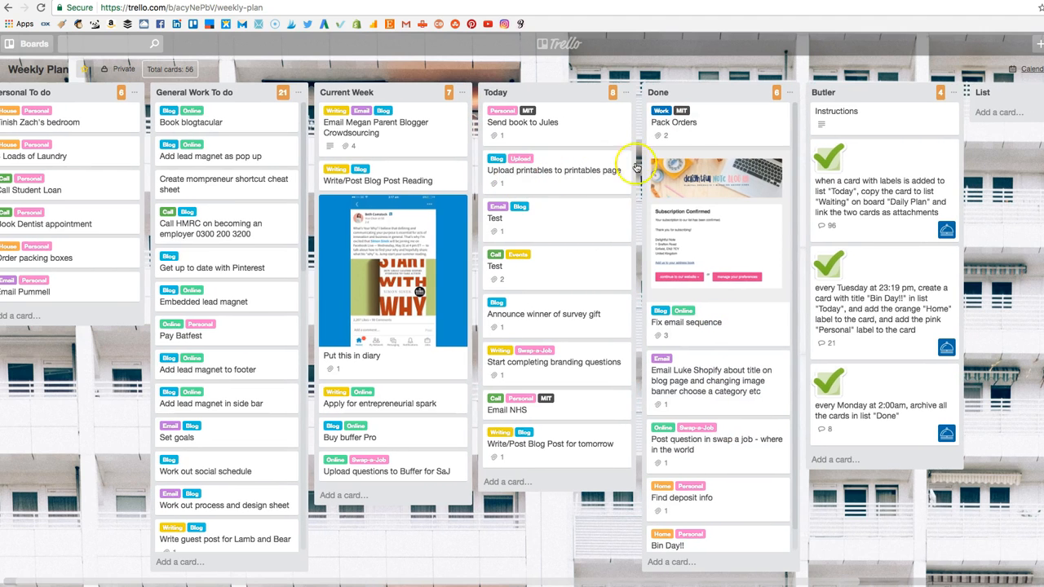
{"action": "scroll", "coordinate": [731, 255], "scroll_direction": "left", "scroll_amount": 1}
{"action": "scroll", "coordinate": [732, 257], "scroll_direction": "right", "scroll_amount": 1}
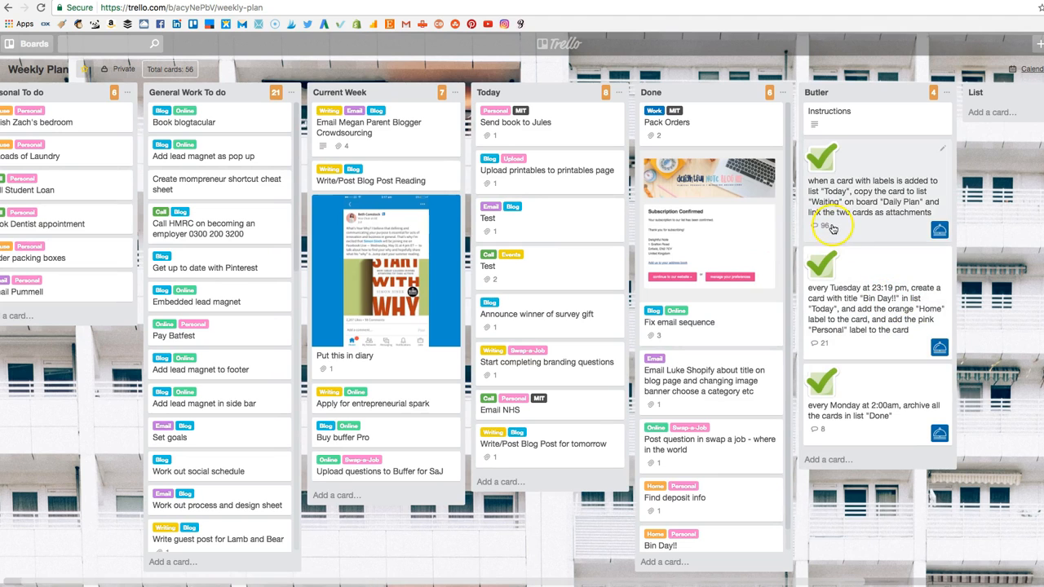
{"action": "scroll", "coordinate": [905, 326], "scroll_direction": "right", "scroll_amount": 1}
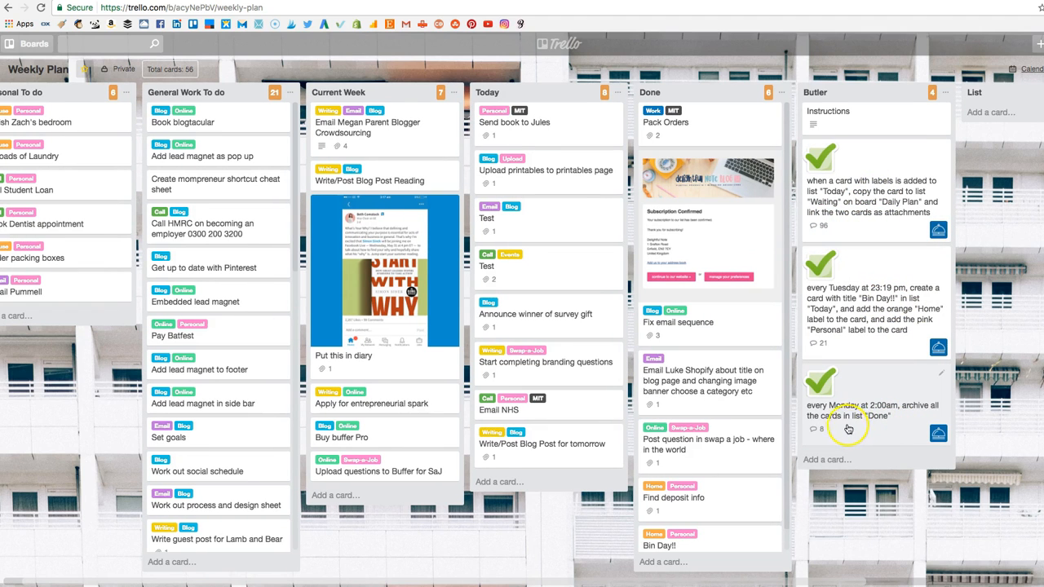
{"action": "left_click", "coordinate": [818, 412]}
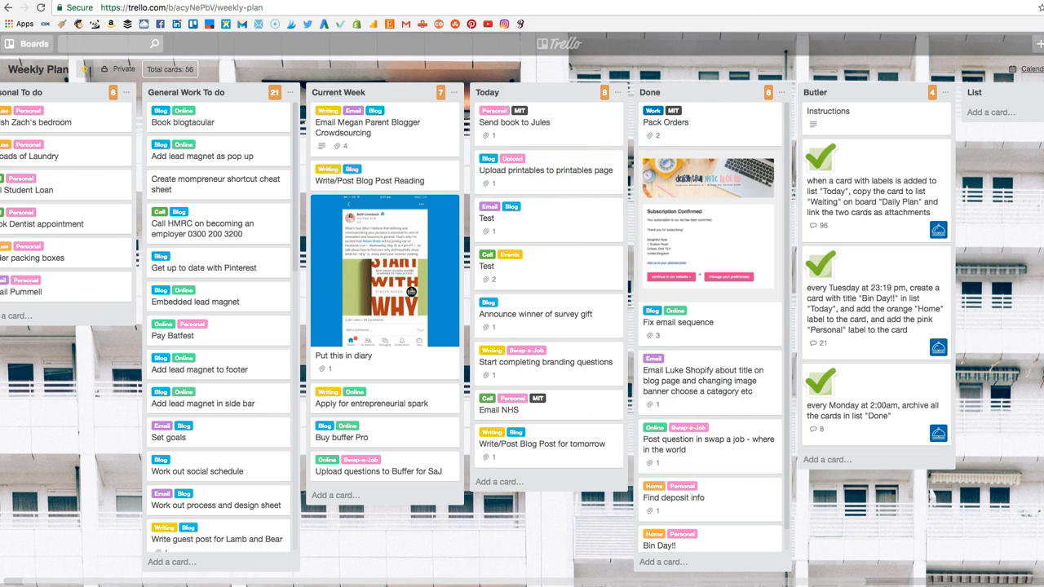
Return to the Daily Plan board and review its lists back to Waiting.
{"action": "key", "text": "ctrl+Tab"}
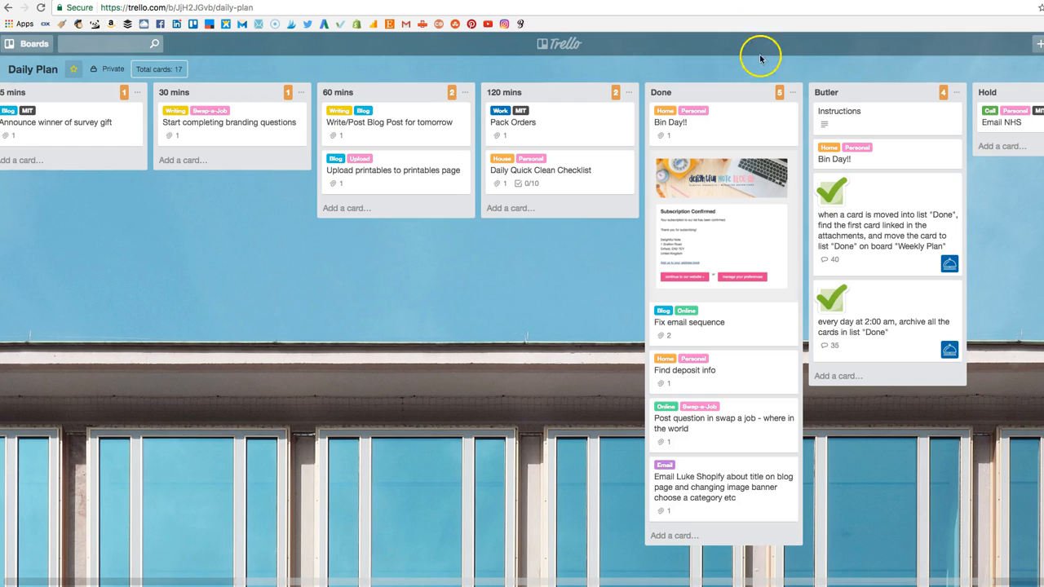
{"action": "scroll", "coordinate": [787, 94], "scroll_direction": "left", "scroll_amount": 5}
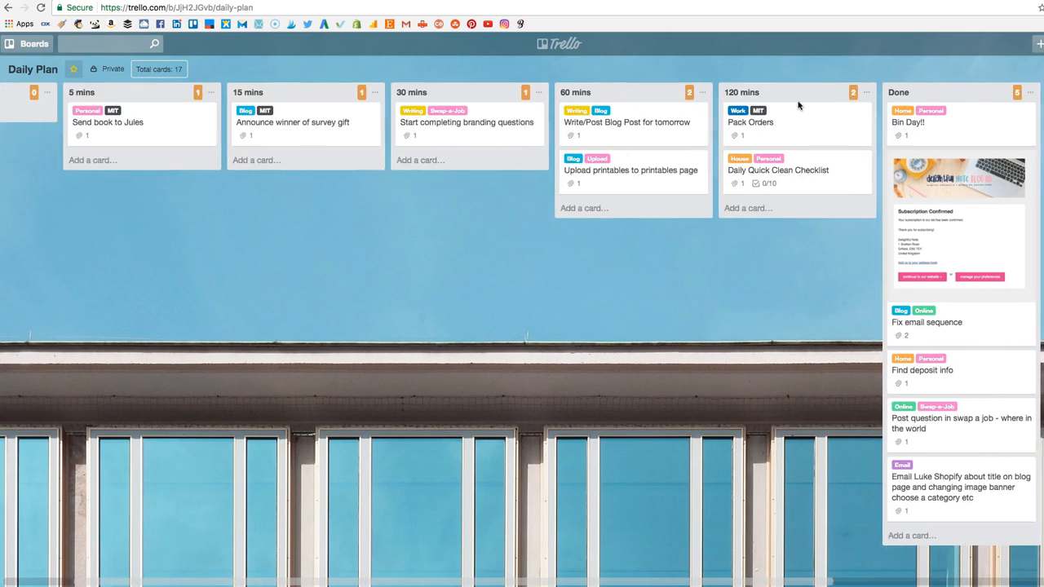
{"action": "scroll", "coordinate": [797, 104], "scroll_direction": "left", "scroll_amount": 2}
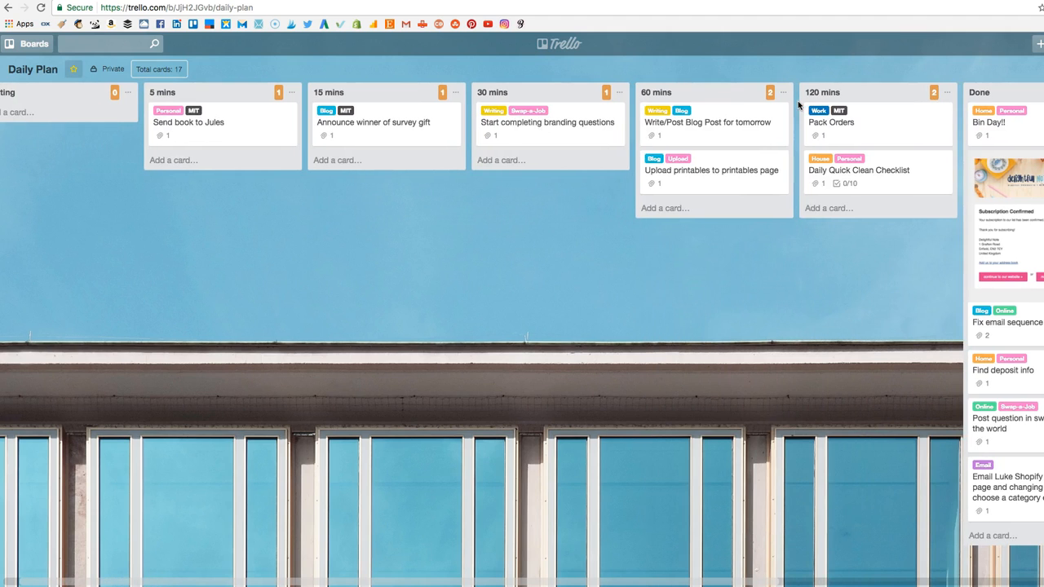
{"action": "scroll", "coordinate": [798, 104], "scroll_direction": "left", "scroll_amount": 1}
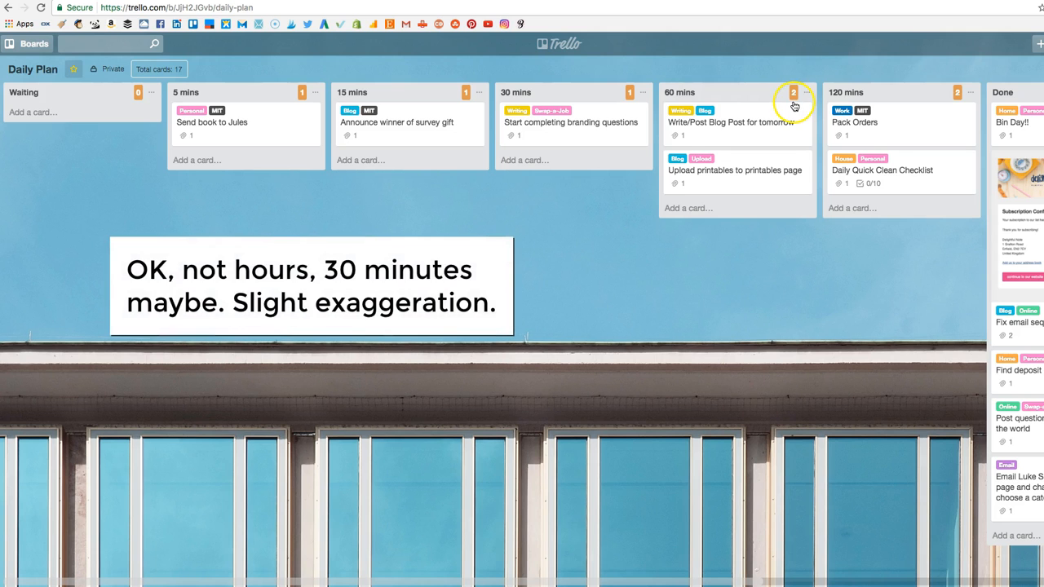
Open the Weekly Plan board from the boards overview, returning to it after viewing the Card Color Titles for Trello extension page.
{"action": "left_click", "coordinate": [563, 45]}
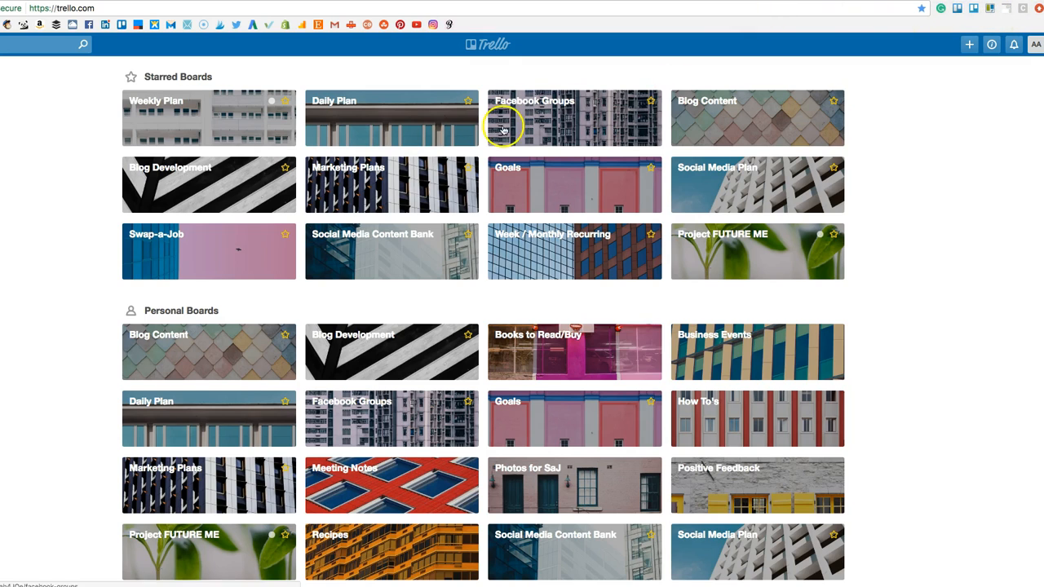
{"action": "left_click", "coordinate": [247, 137]}
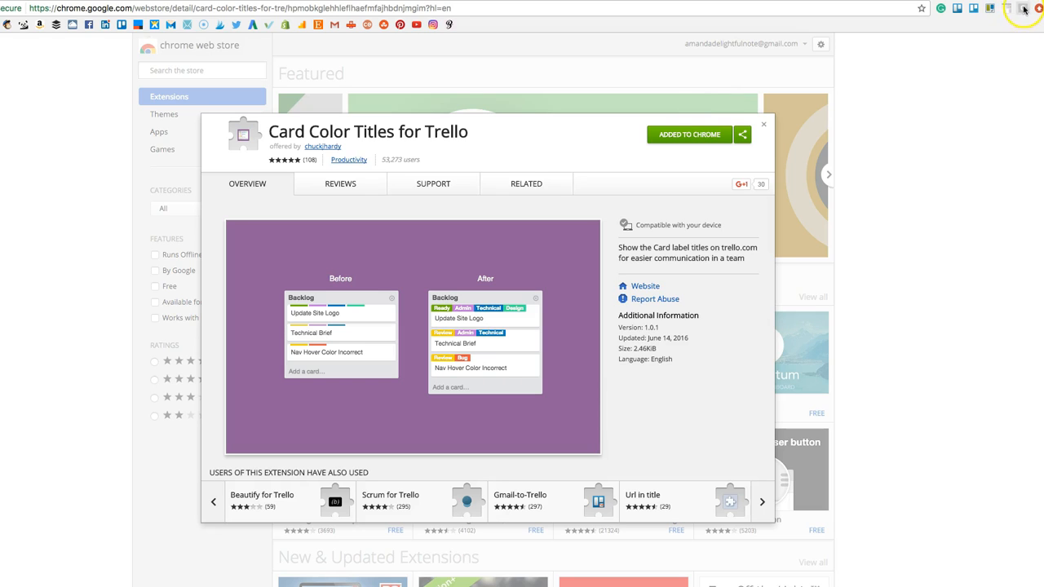
{"action": "key", "text": "ctrl+Tab"}
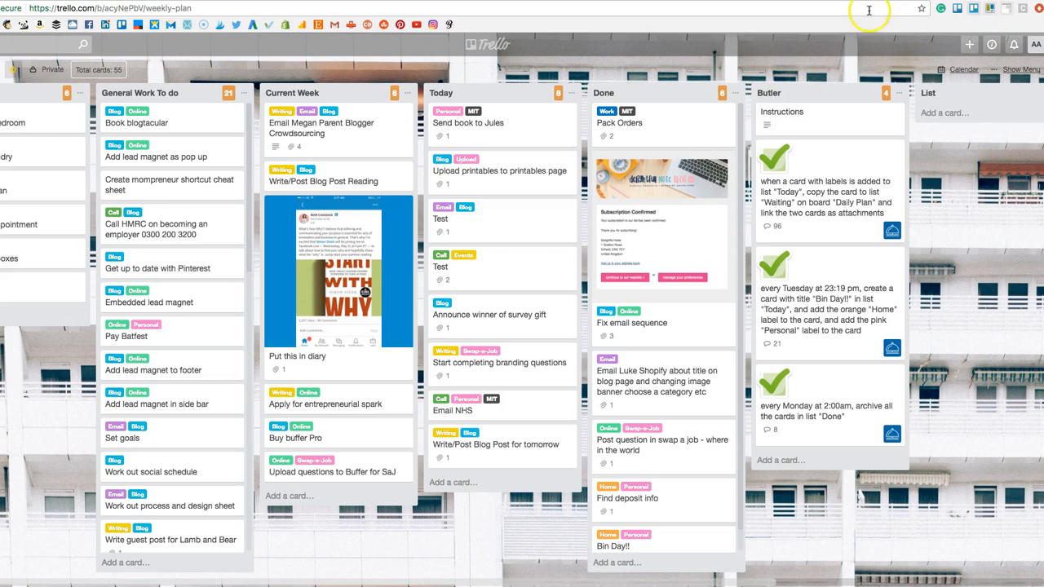
Examine the Ultimello extension page and its list sorting and cards count settings.
{"action": "key", "text": "ctrl+Tab"}
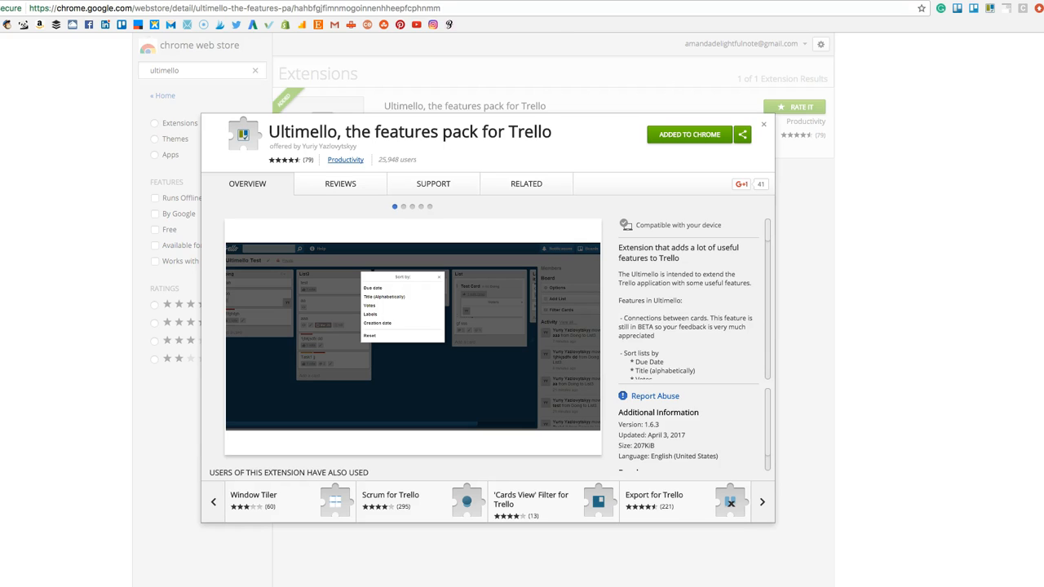
{"action": "left_click", "coordinate": [989, 9]}
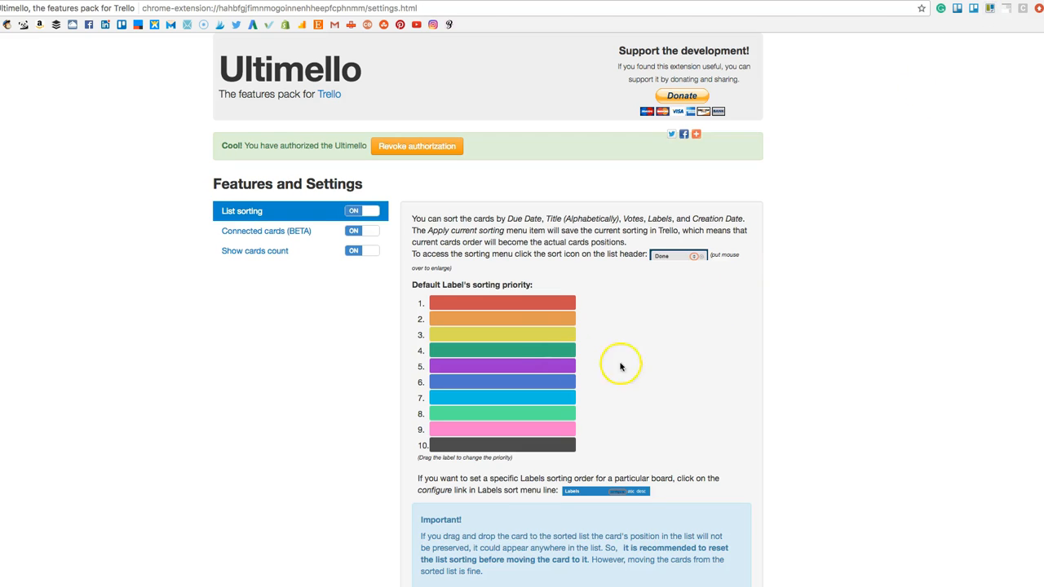
{"action": "left_click_drag", "start_coordinate": [506, 306], "coordinate": [452, 297]}
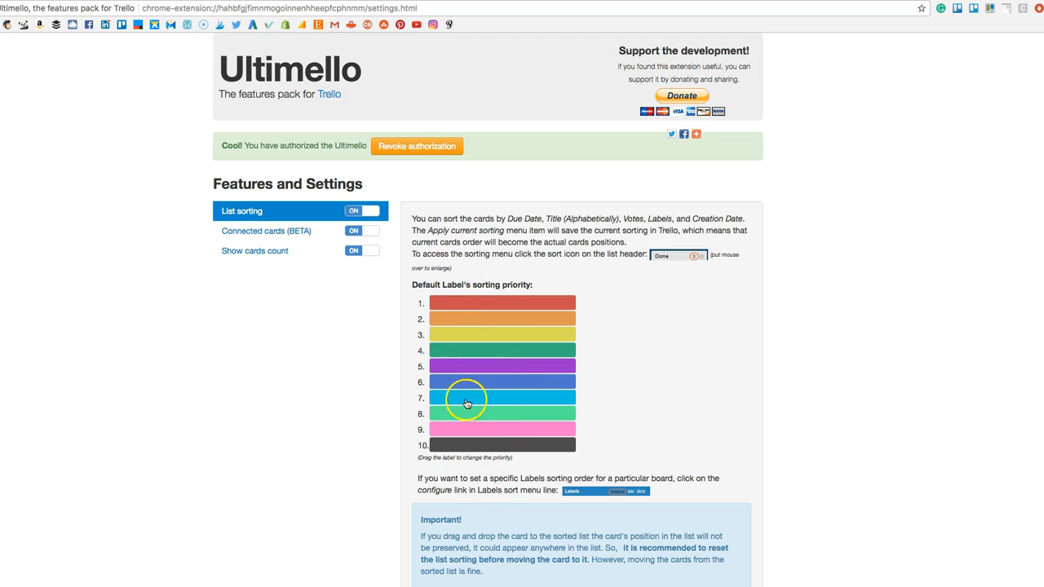
{"action": "left_click", "coordinate": [290, 252]}
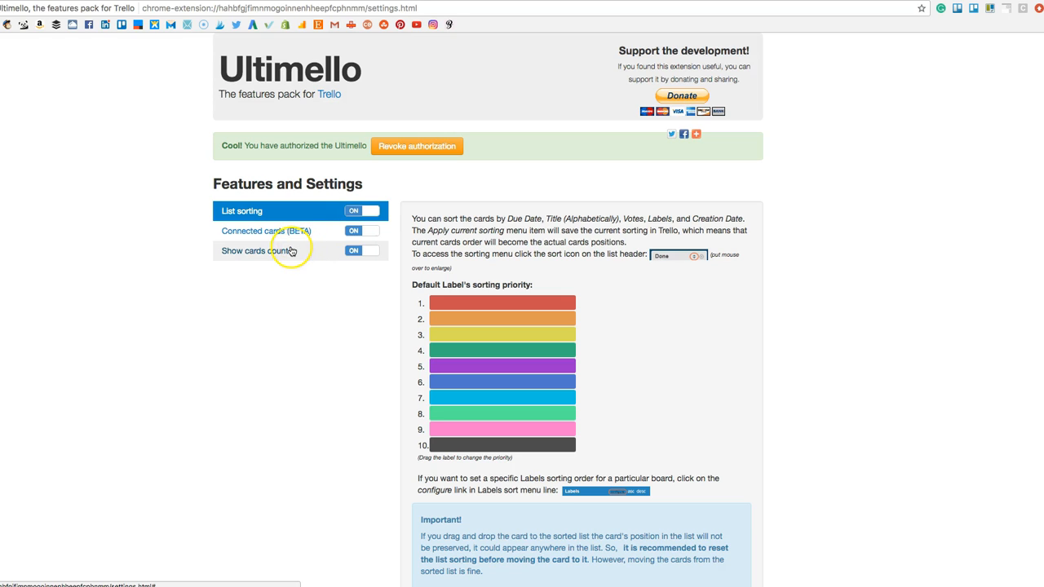
{"action": "left_click", "coordinate": [292, 252]}
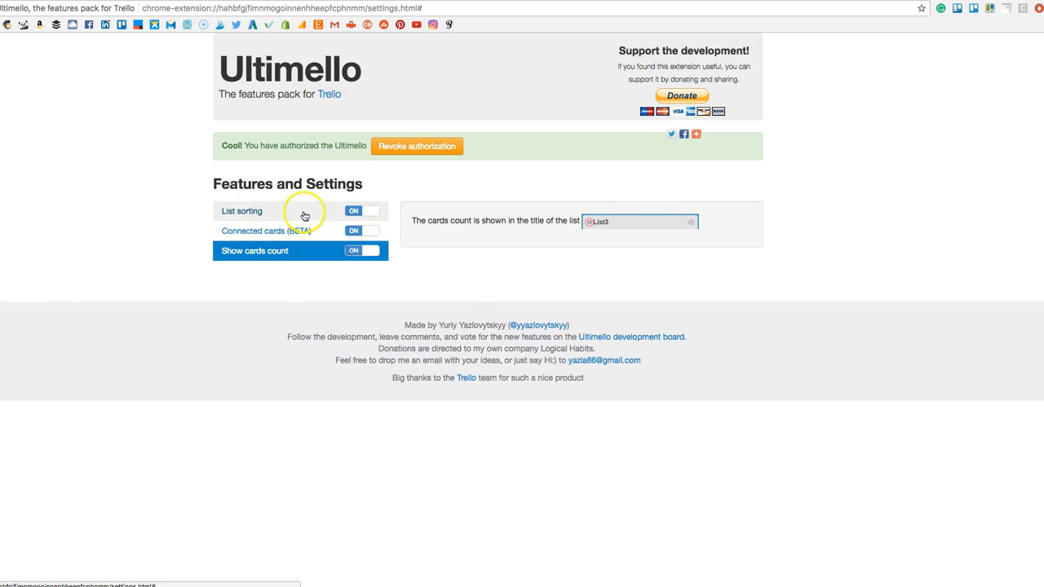
{"action": "left_click", "coordinate": [303, 212]}
{"action": "scroll", "coordinate": [527, 382], "scroll_direction": "down", "scroll_amount": 5}
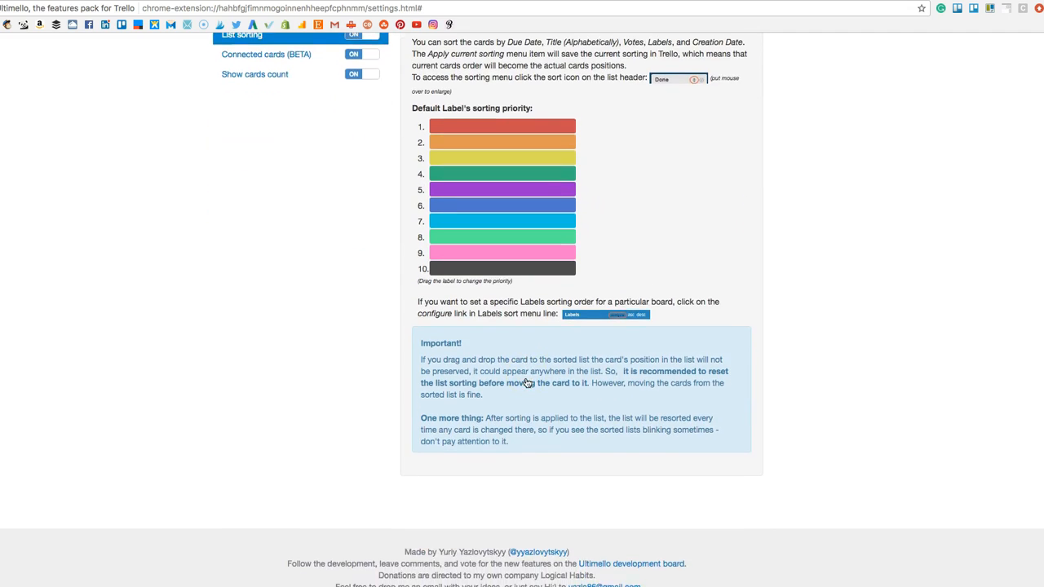
{"action": "scroll", "coordinate": [620, 338], "scroll_direction": "up", "scroll_amount": 2}
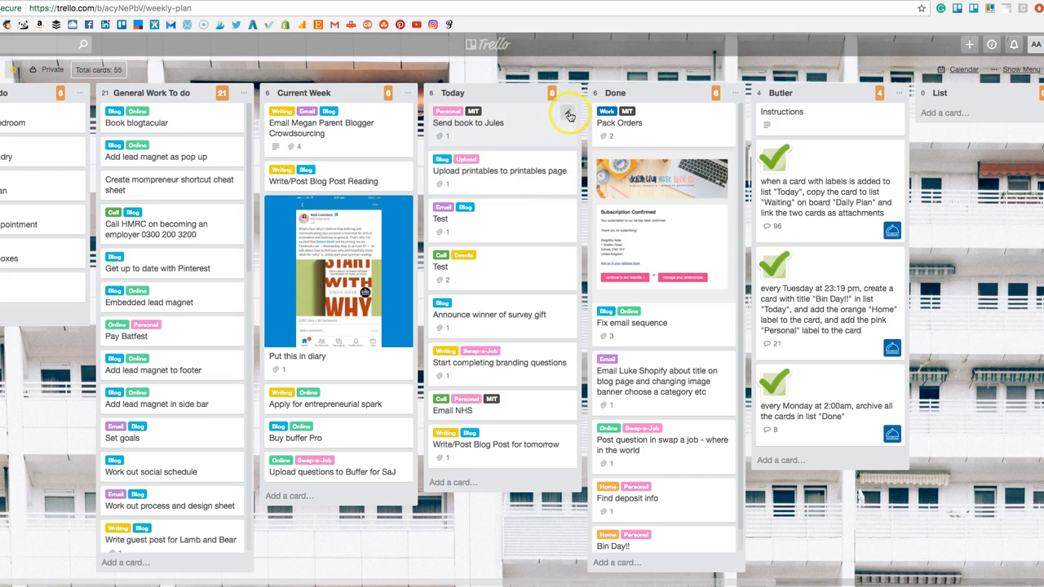
Sort the Today list by labels in descending order, with the black label moved to first place in the sorting priority.
{"action": "left_click", "coordinate": [562, 92]}
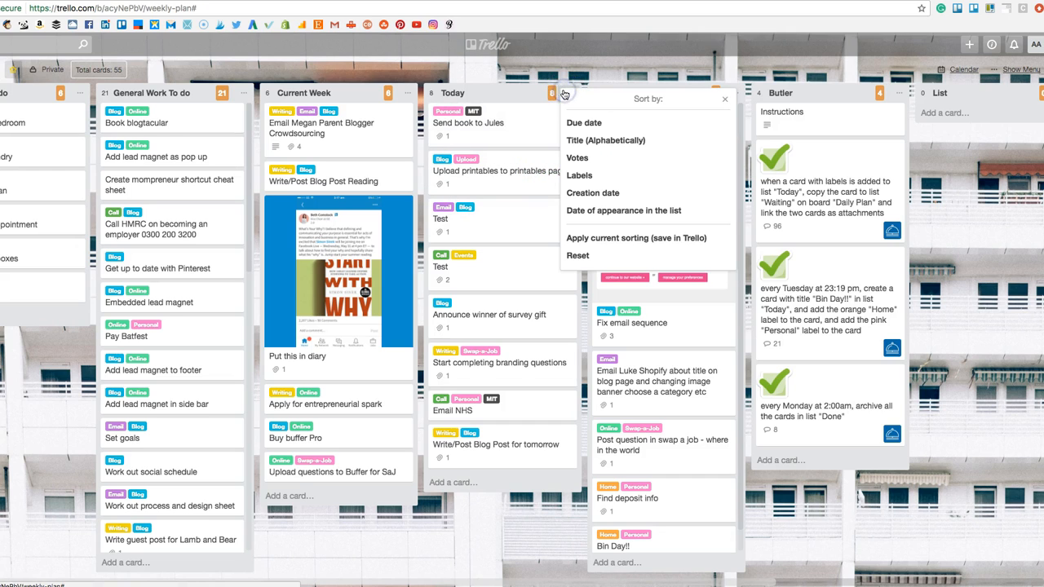
{"action": "left_click", "coordinate": [601, 177]}
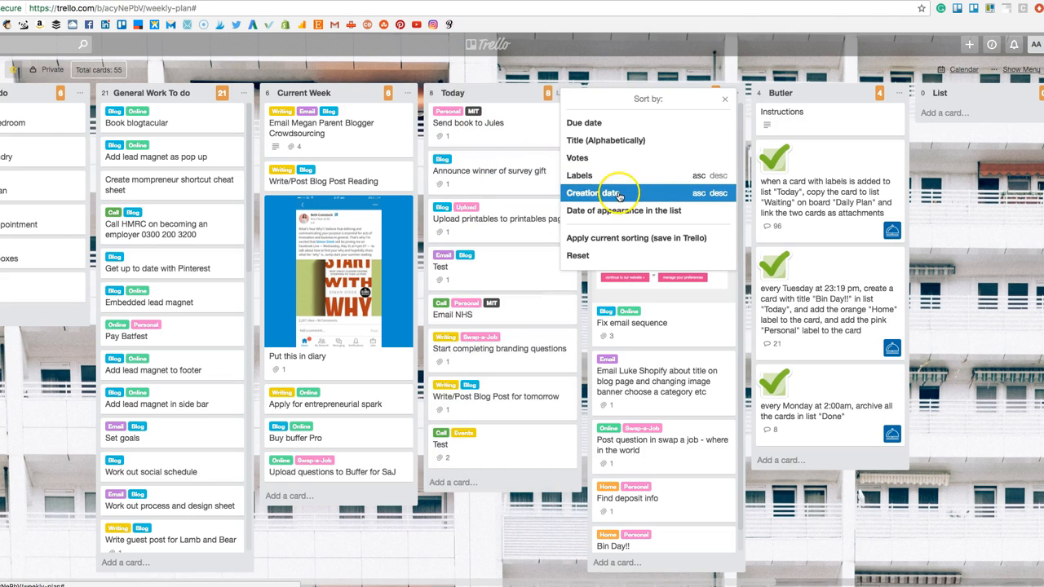
{"action": "left_click", "coordinate": [672, 177]}
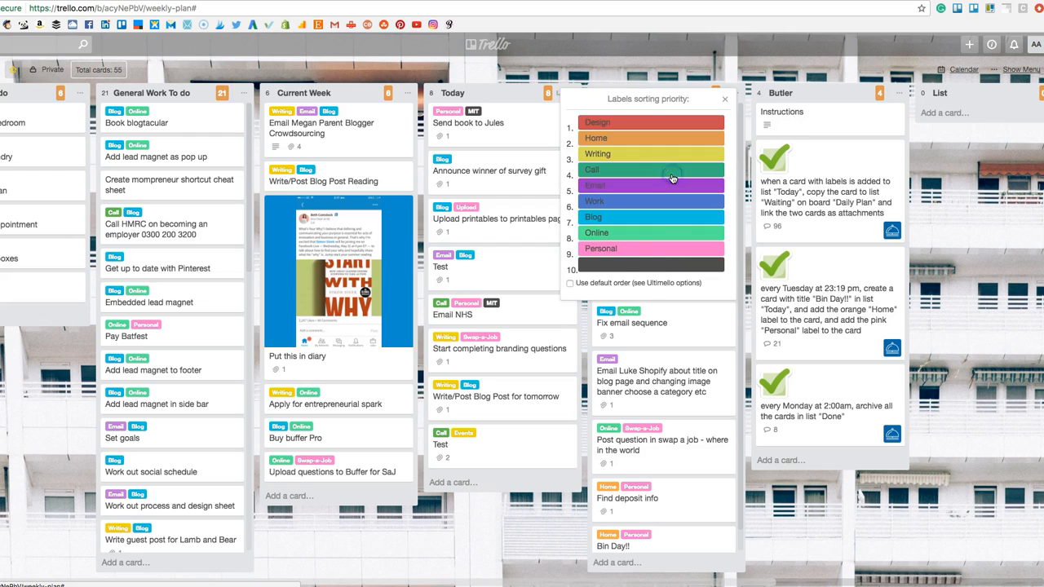
{"action": "left_click_drag", "start_coordinate": [639, 265], "coordinate": [636, 122]}
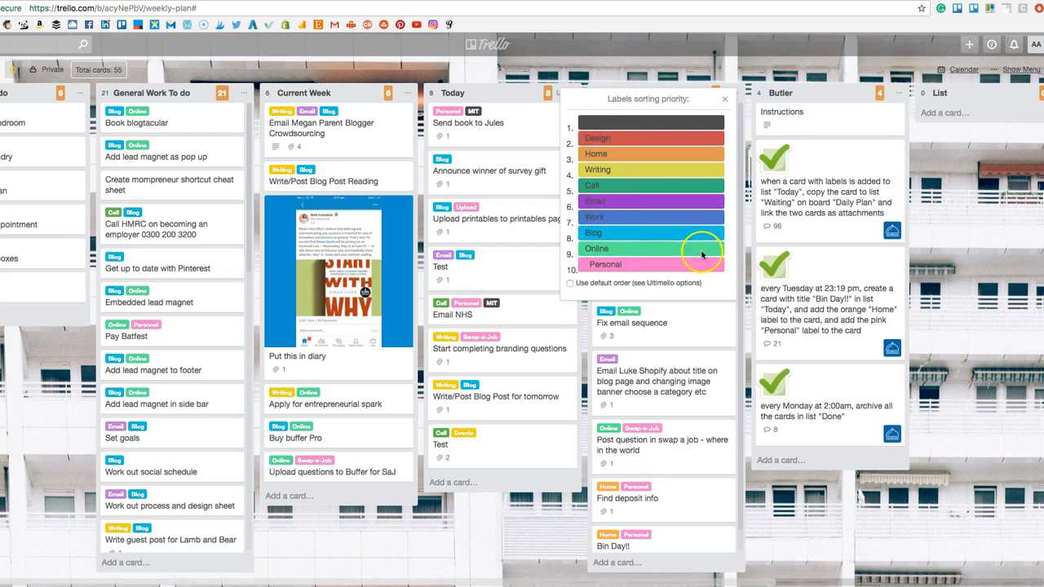
{"action": "left_click", "coordinate": [723, 100]}
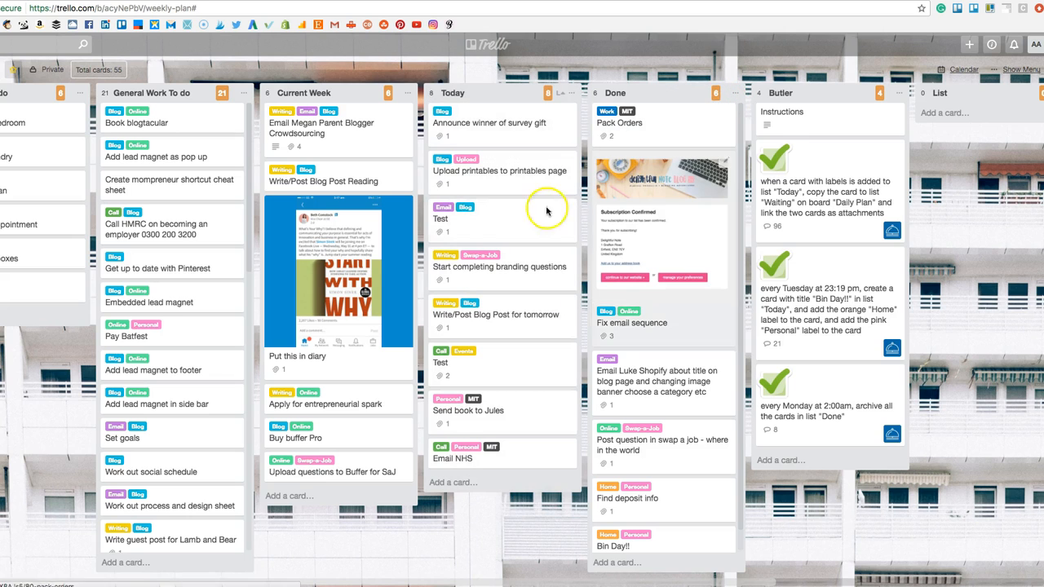
{"action": "left_click", "coordinate": [561, 96]}
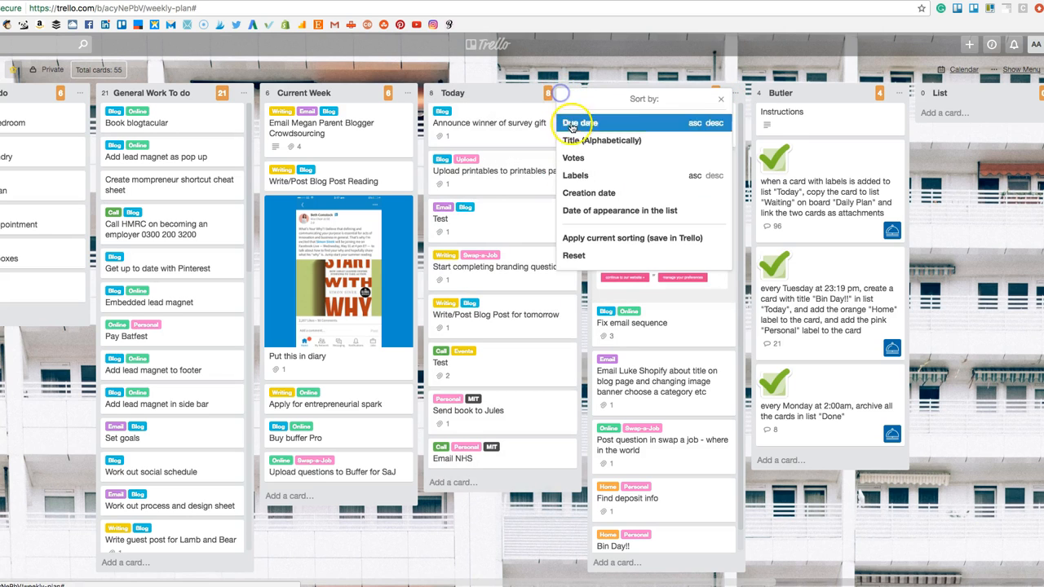
{"action": "left_click", "coordinate": [718, 177]}
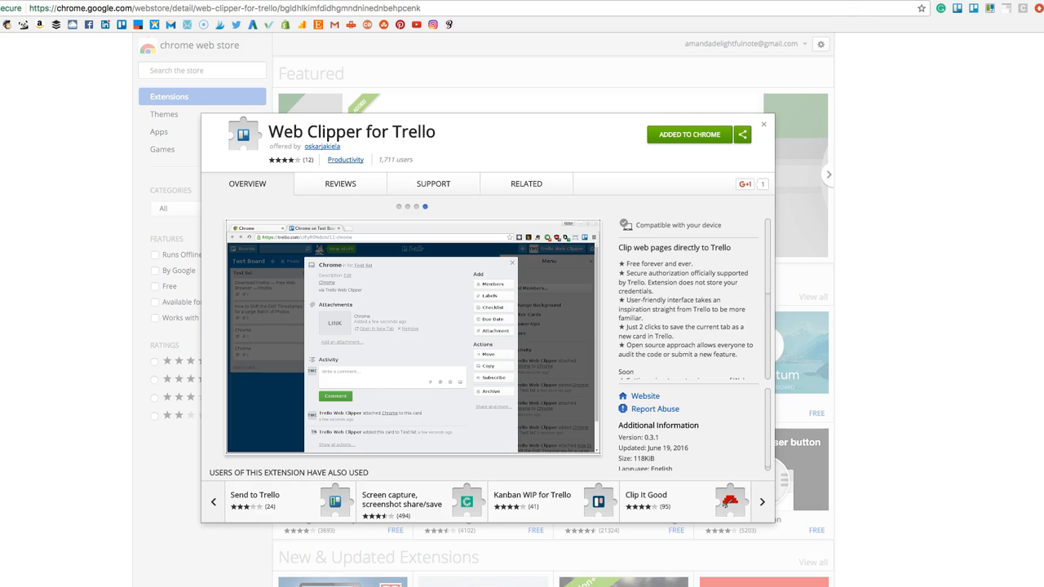
Start a Trello clipping of the Web Clipper for Trello page, with the Weekly Plan board's Today list as destination.
{"action": "left_click", "coordinate": [958, 12]}
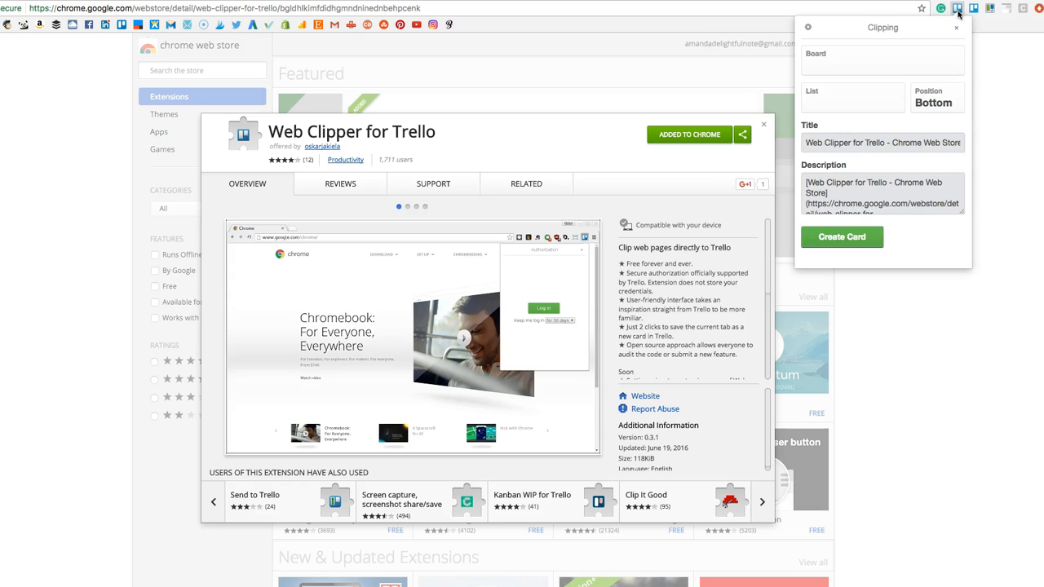
{"action": "left_click", "coordinate": [922, 55]}
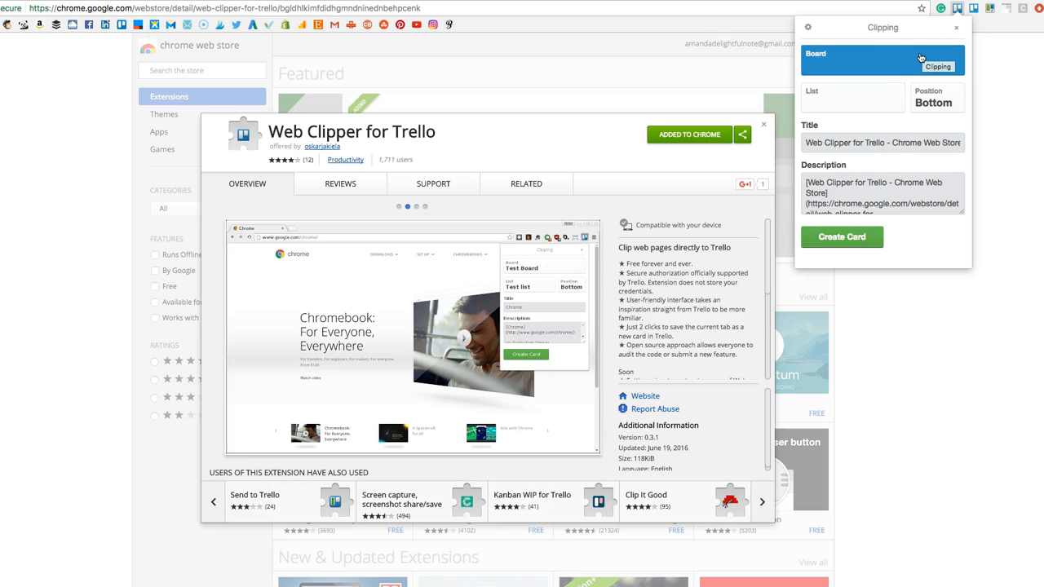
{"action": "left_click", "coordinate": [898, 64]}
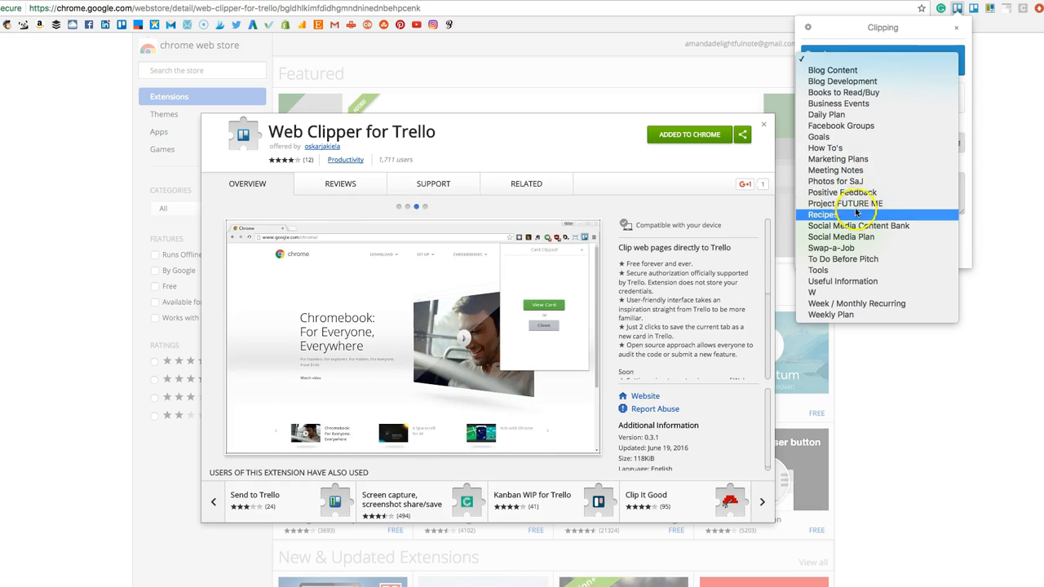
{"action": "left_click", "coordinate": [858, 48]}
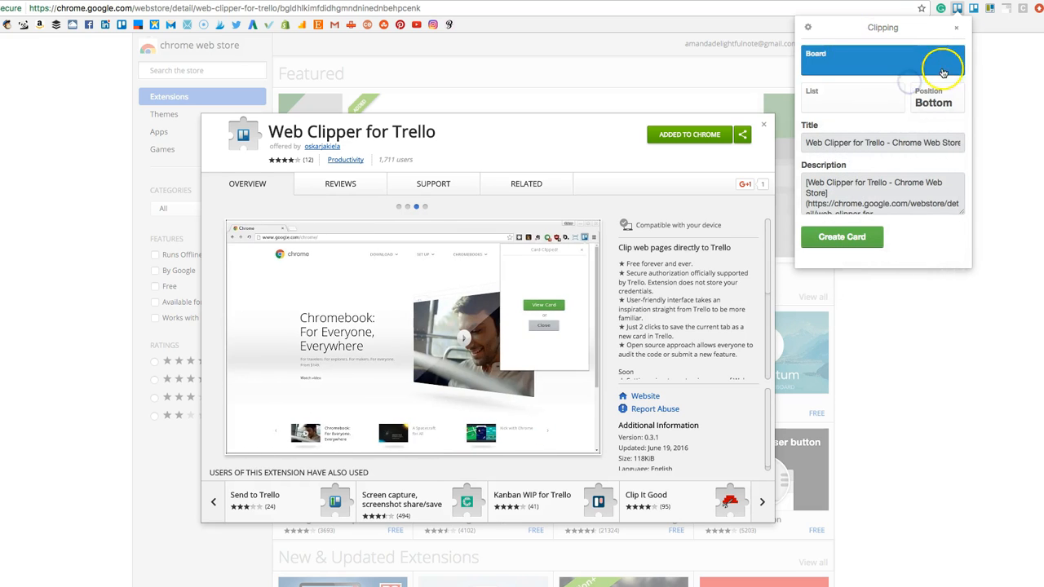
{"action": "left_click", "coordinate": [943, 74]}
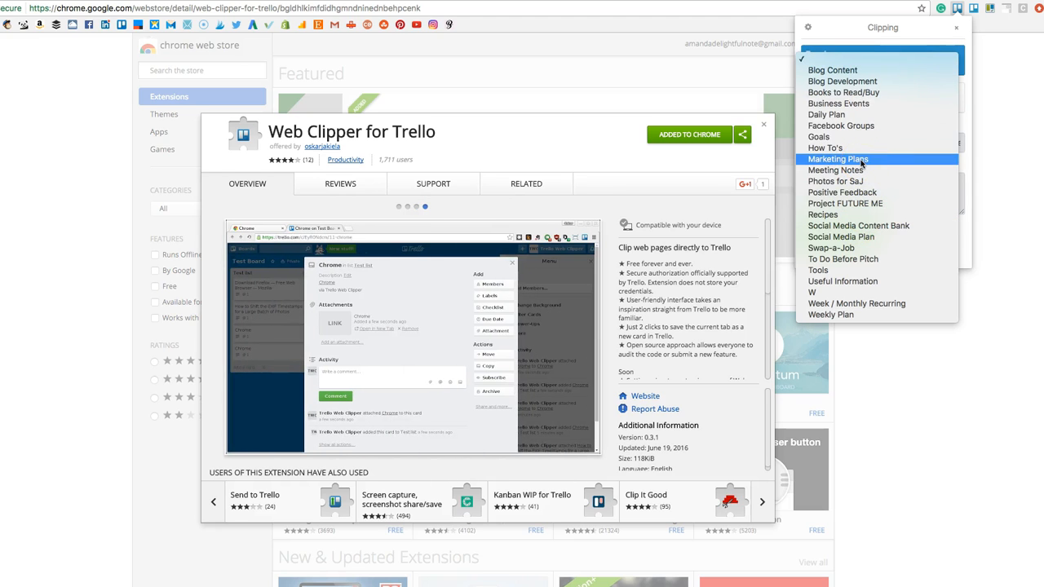
{"action": "left_click", "coordinate": [840, 314]}
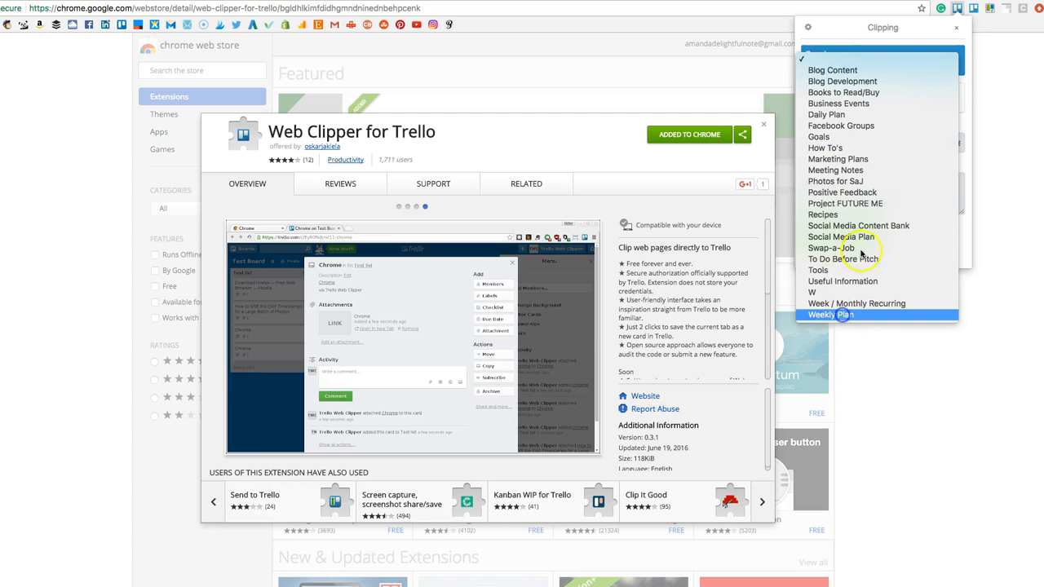
{"action": "left_click", "coordinate": [864, 95]}
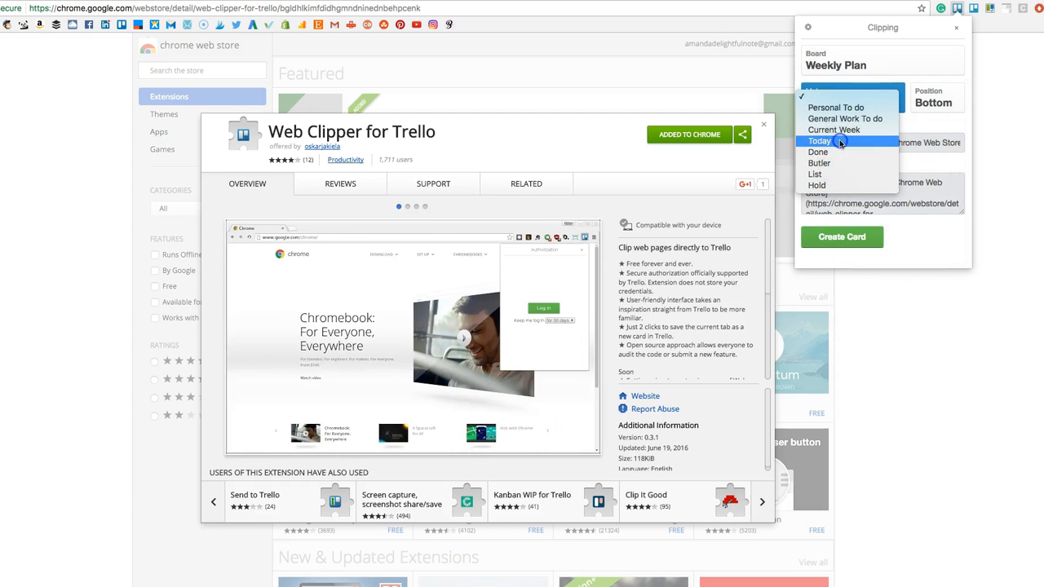
{"action": "left_click", "coordinate": [840, 141]}
Create the clipped card with the suggested title and description, and open the card's link attachment.
{"action": "left_click_drag", "start_coordinate": [835, 147], "coordinate": [974, 138]}
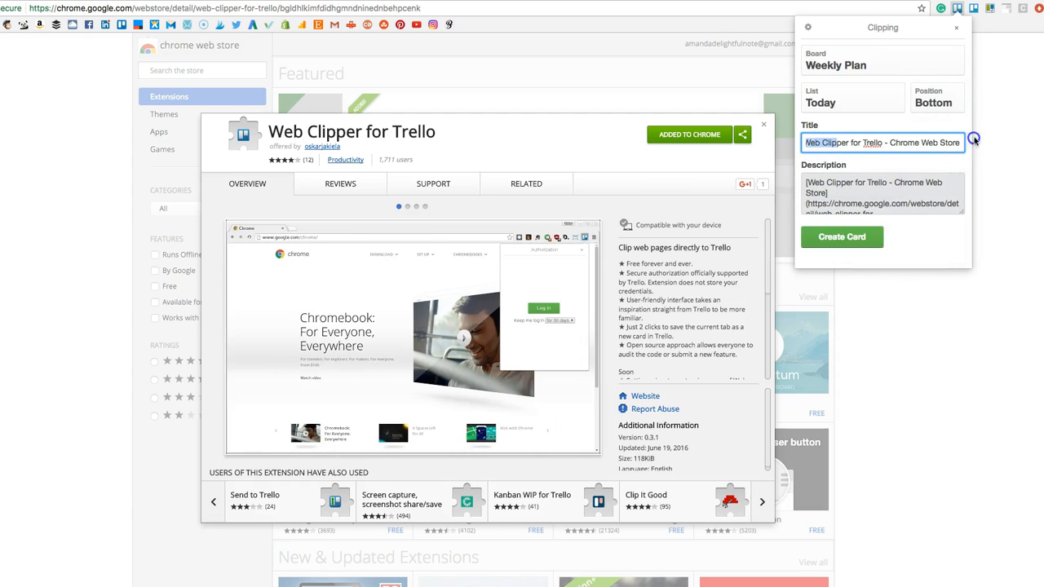
{"action": "left_click", "coordinate": [897, 175]}
{"action": "left_click_drag", "start_coordinate": [807, 182], "coordinate": [909, 249]}
{"action": "left_click", "coordinate": [872, 196]}
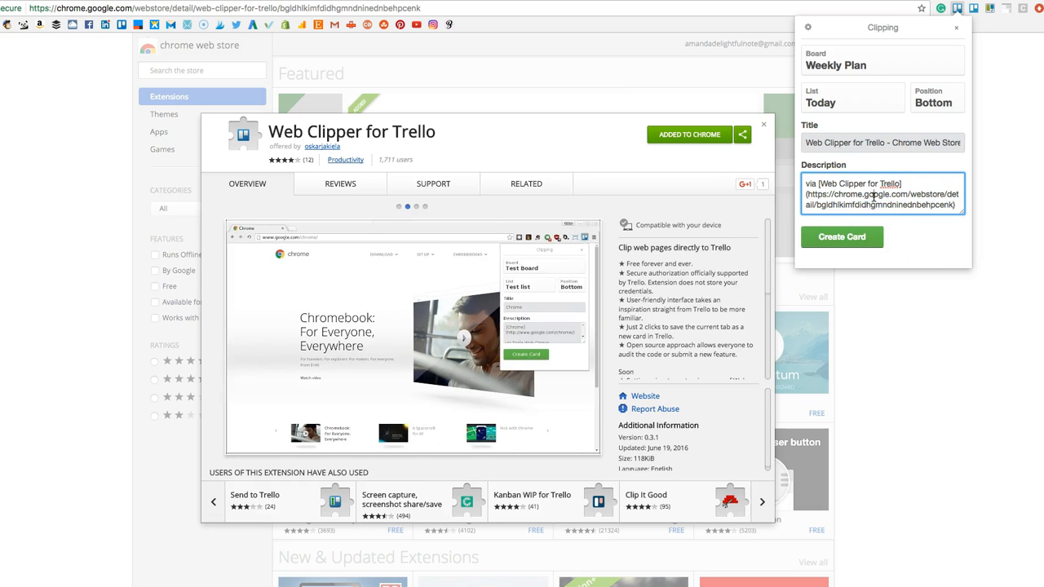
{"action": "left_click", "coordinate": [830, 242]}
{"action": "left_click", "coordinate": [864, 138]}
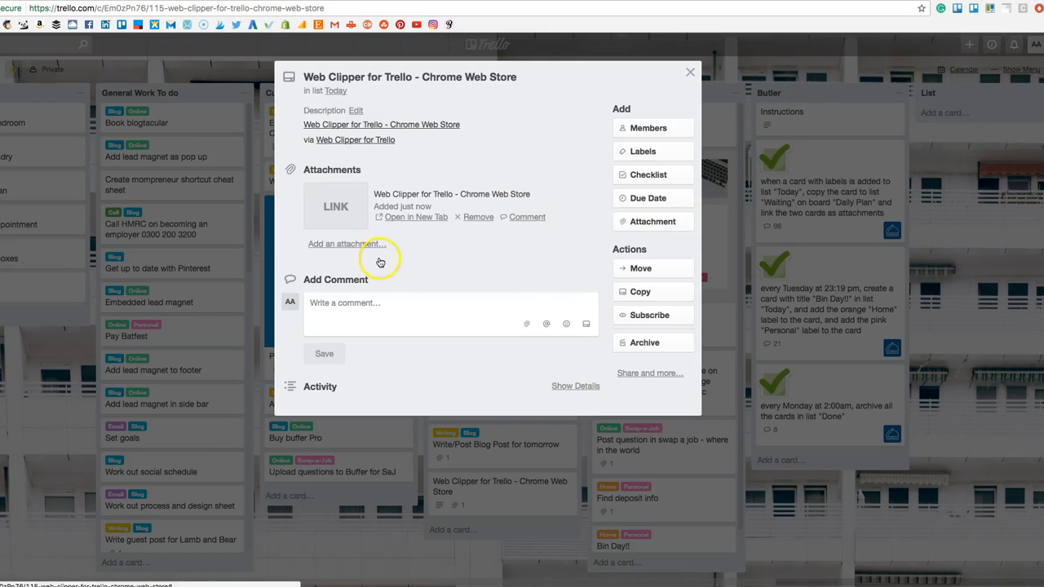
{"action": "left_click", "coordinate": [339, 203]}
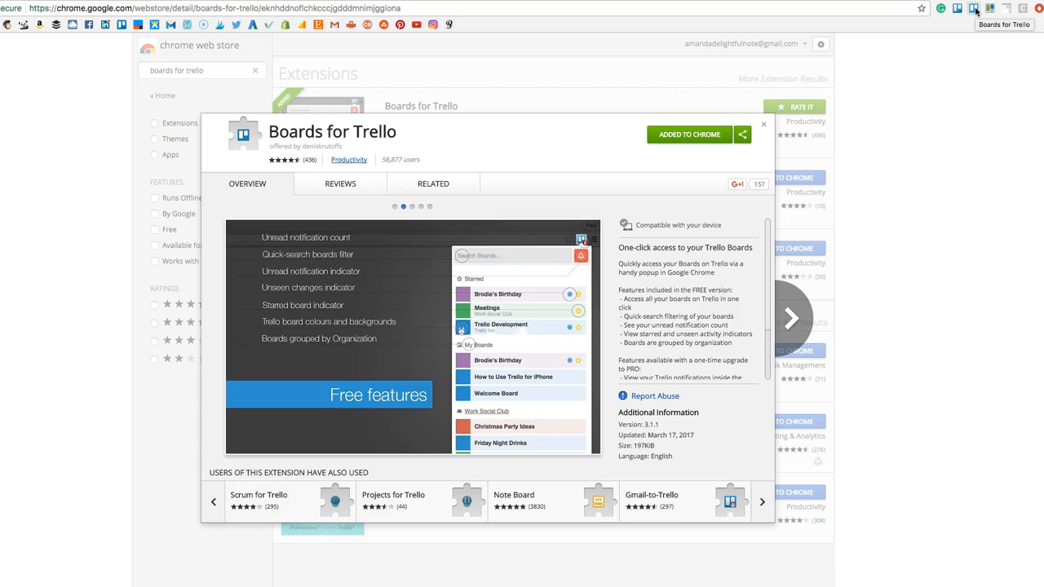
Browse the starred boards in the Boards for Trello extension and close it again.
{"action": "left_click", "coordinate": [974, 9]}
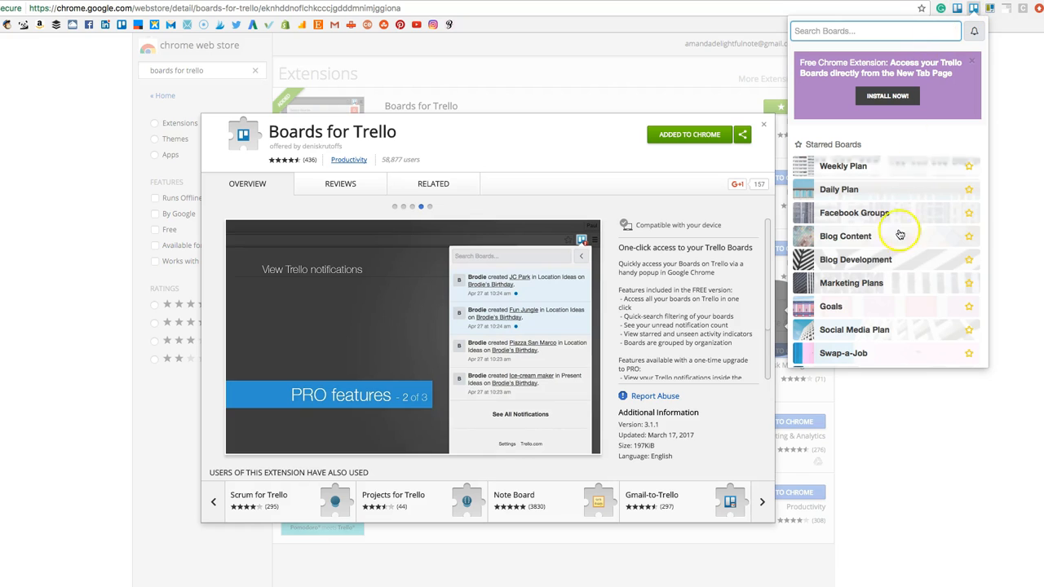
{"action": "scroll", "coordinate": [886, 273], "scroll_direction": "down", "scroll_amount": 4}
{"action": "scroll", "coordinate": [875, 297], "scroll_direction": "up", "scroll_amount": 4}
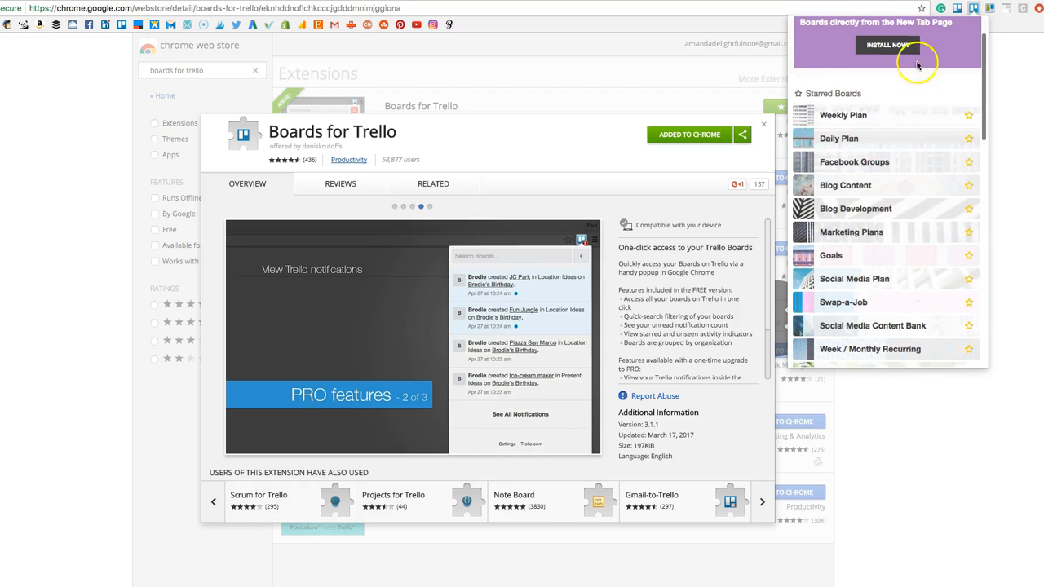
{"action": "left_click", "coordinate": [973, 8]}
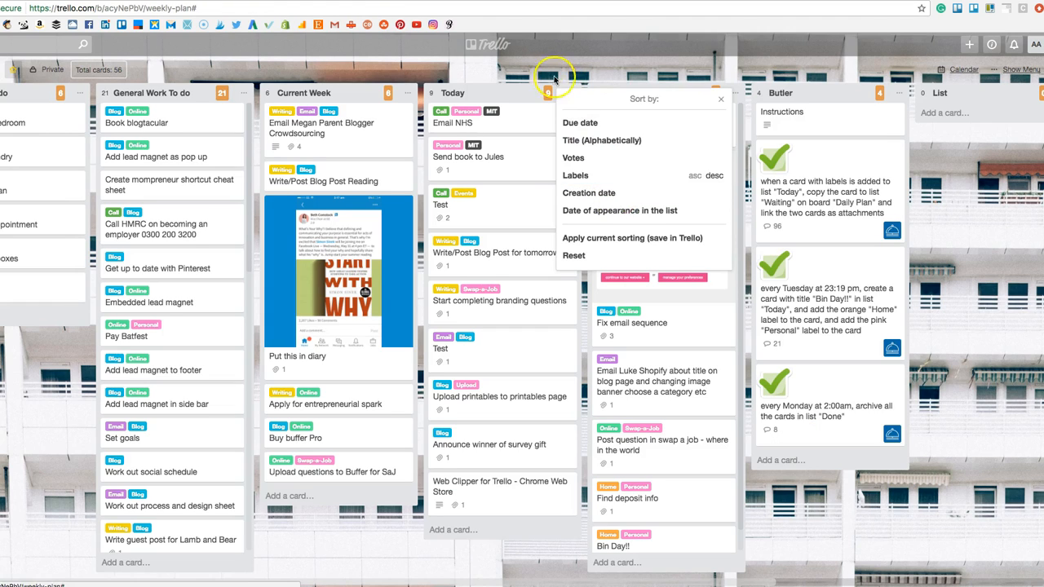
View the attached image IMG_8692.PNG in the "Put this in diary" card and return to the Weekly Plan board.
{"action": "left_click", "coordinate": [549, 75]}
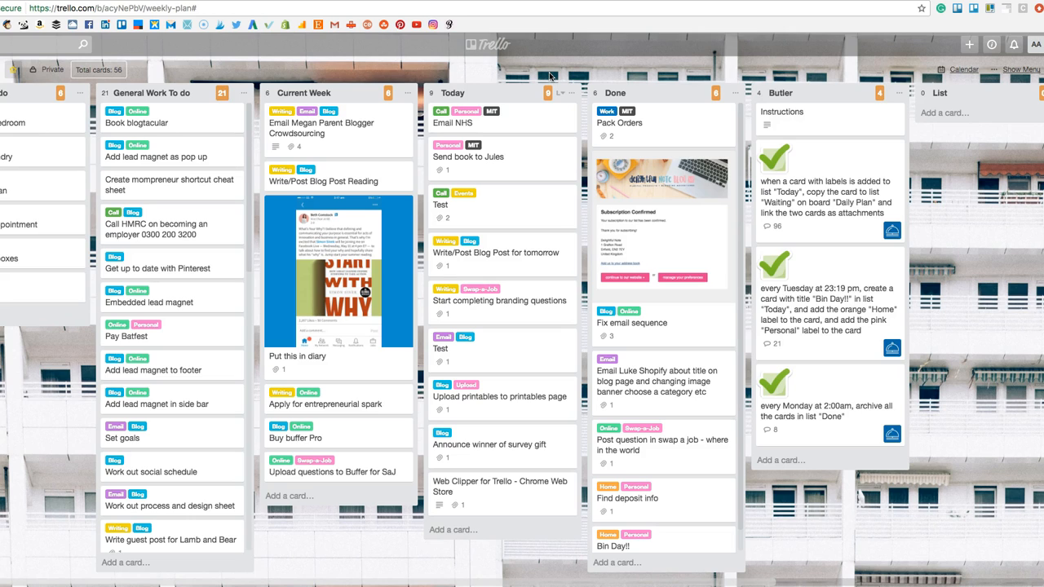
{"action": "left_click", "coordinate": [357, 300]}
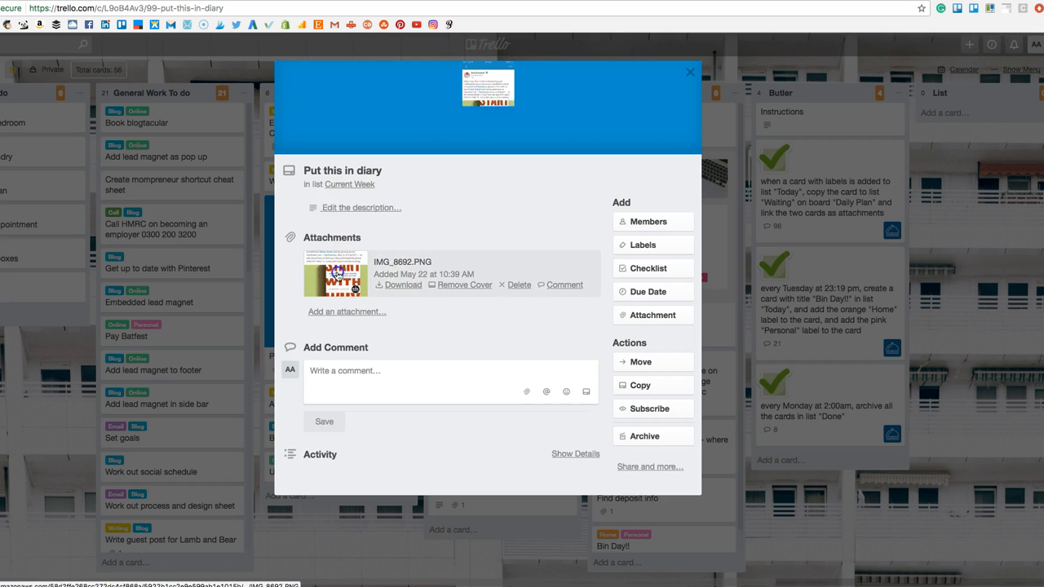
{"action": "left_click", "coordinate": [337, 275]}
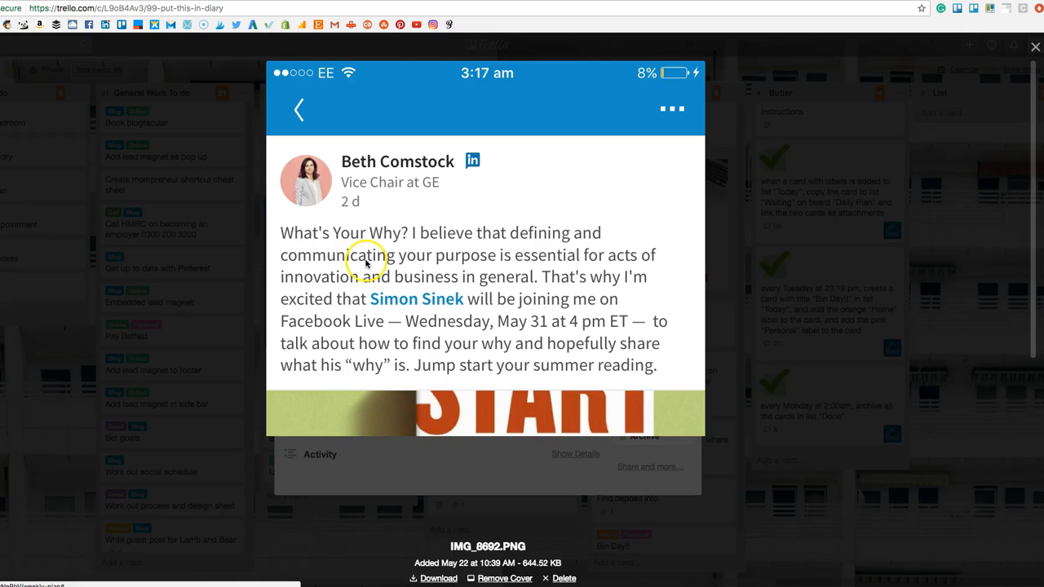
{"action": "left_click", "coordinate": [790, 253]}
{"action": "left_click", "coordinate": [856, 167]}
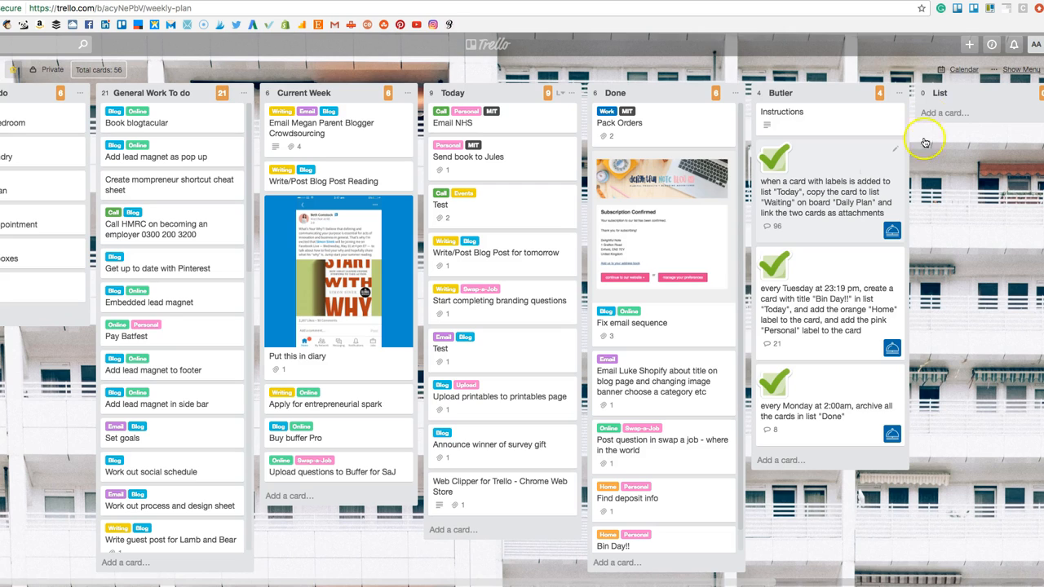
{"action": "left_click", "coordinate": [644, 217]}
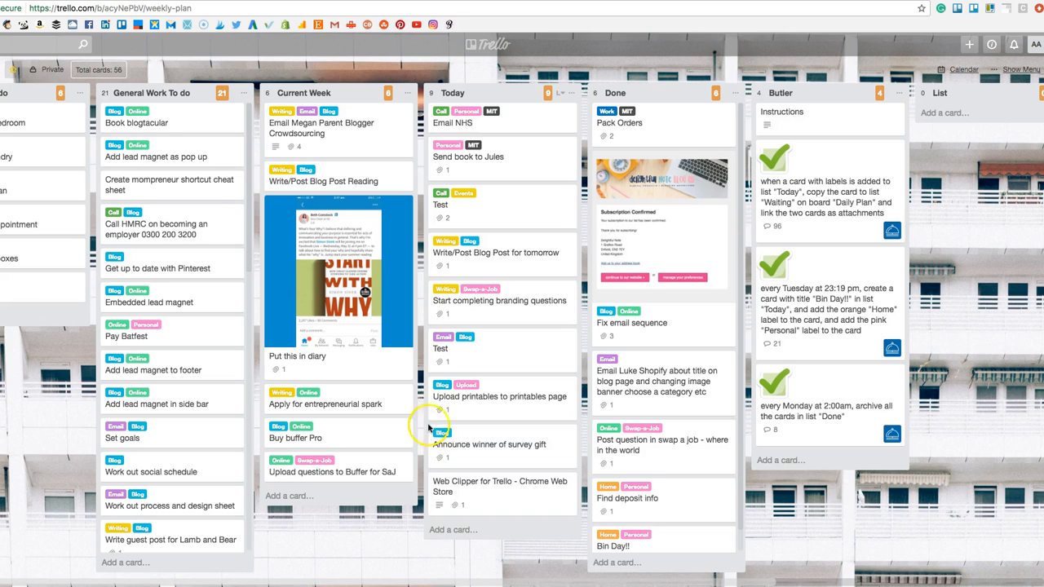
View the Weekly Plan board's email-to-board settings, select the board's full email address, and close the board settings.
{"action": "left_click", "coordinate": [1014, 71]}
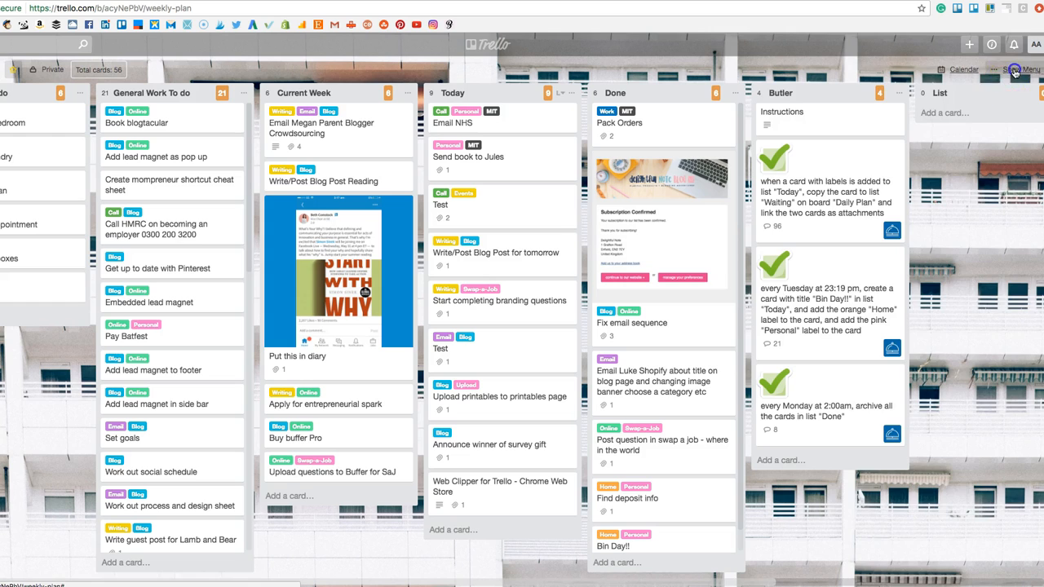
{"action": "left_click", "coordinate": [940, 235]}
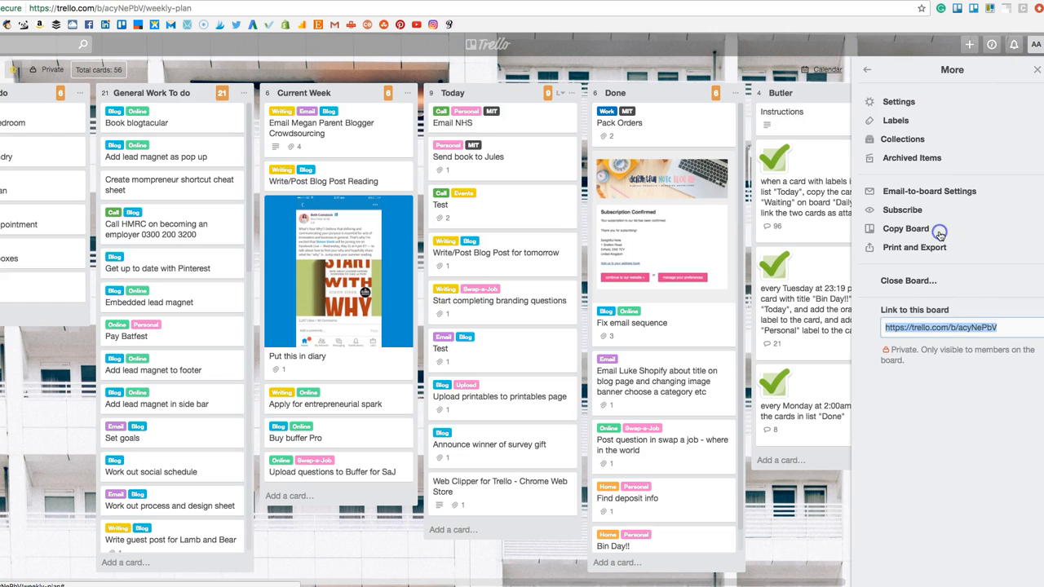
{"action": "left_click", "coordinate": [929, 190]}
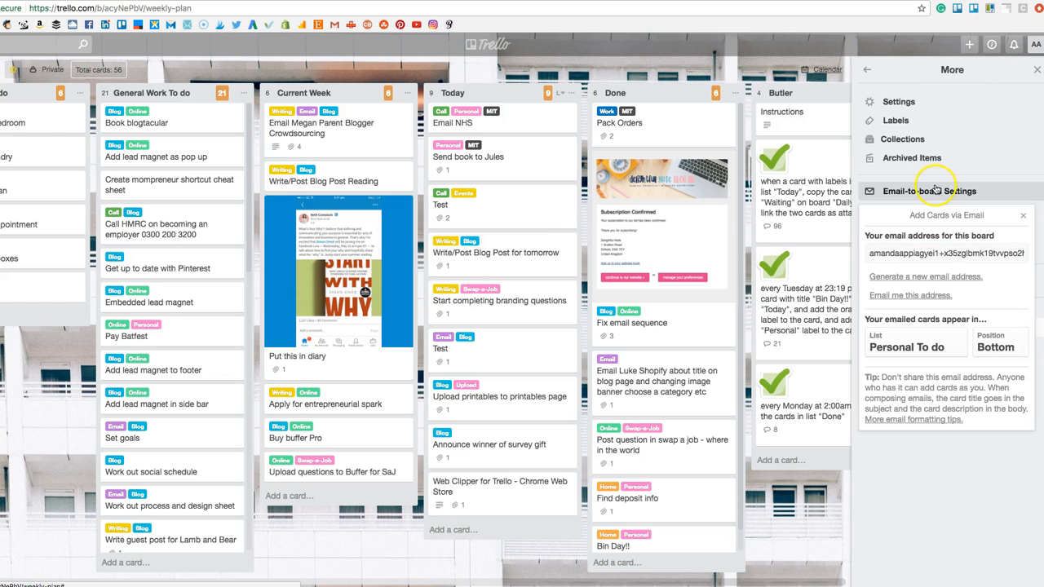
{"action": "left_click", "coordinate": [938, 257]}
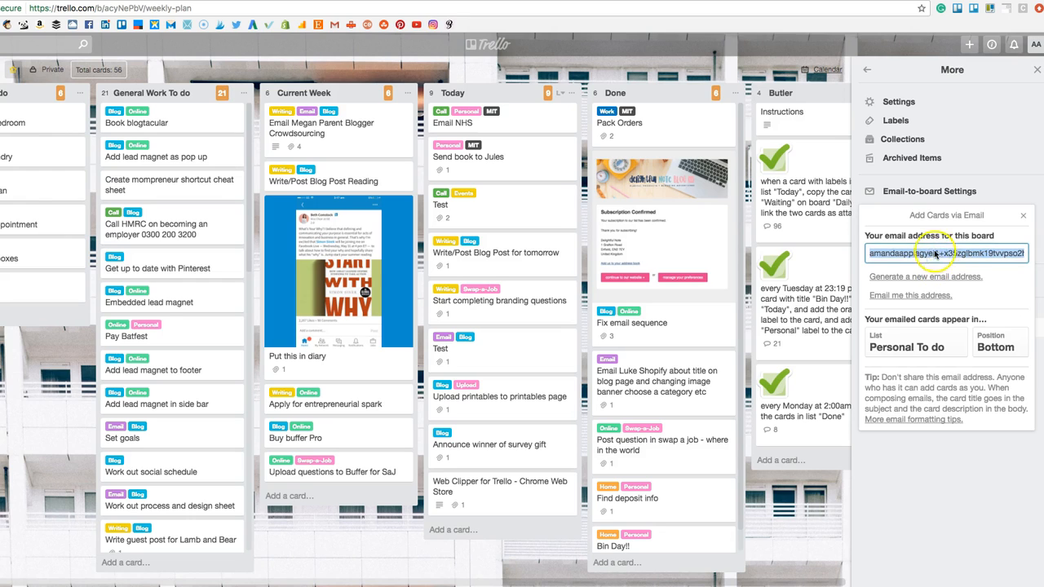
{"action": "left_click", "coordinate": [920, 254]}
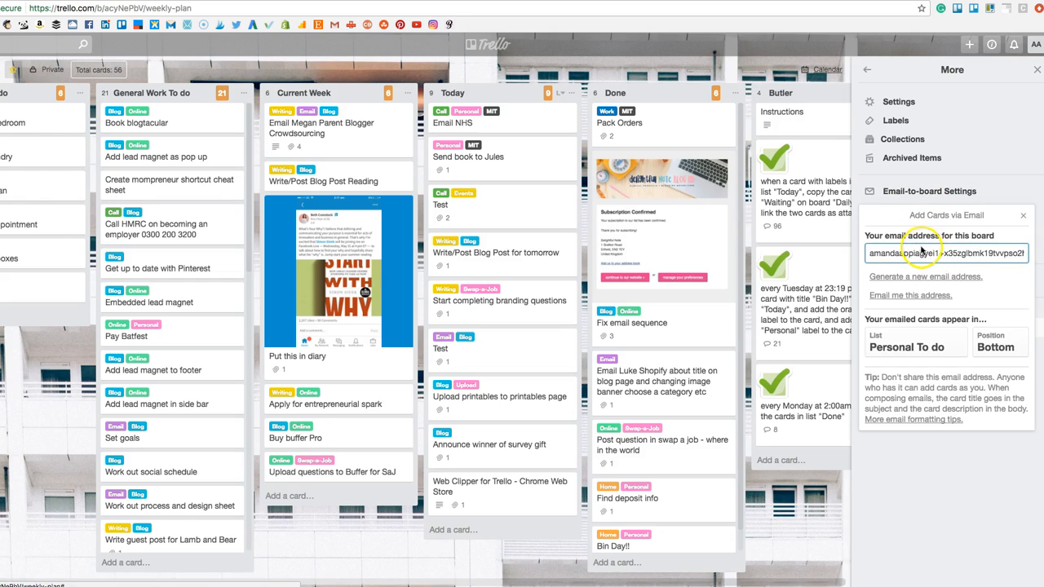
{"action": "left_click_drag", "start_coordinate": [913, 254], "coordinate": [1041, 262]}
{"action": "left_click", "coordinate": [1002, 257]}
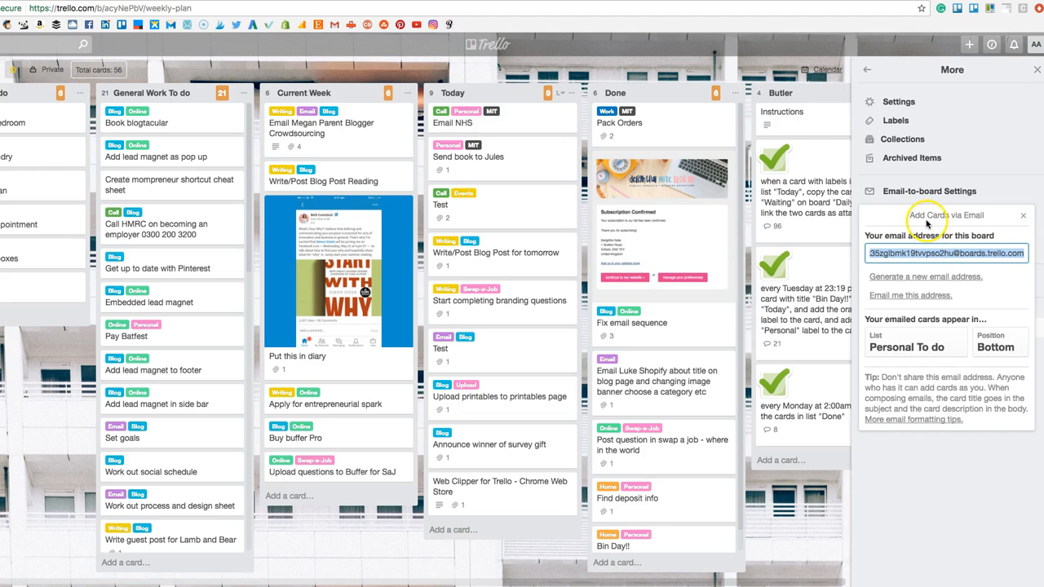
{"action": "left_click", "coordinate": [1035, 71]}
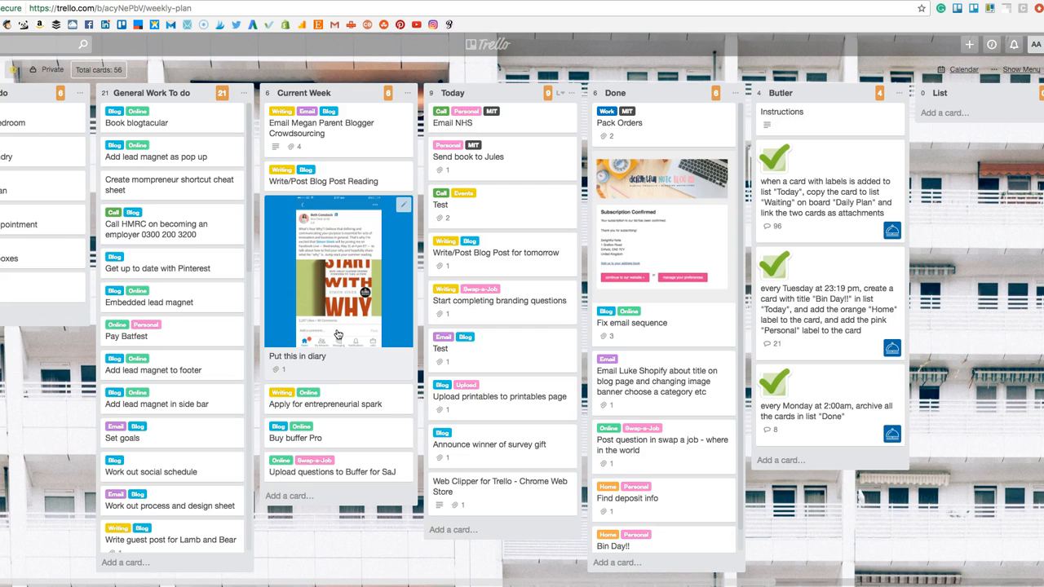
Go to the overview of all boards and look through the starred and personal boards.
{"action": "left_click", "coordinate": [495, 48]}
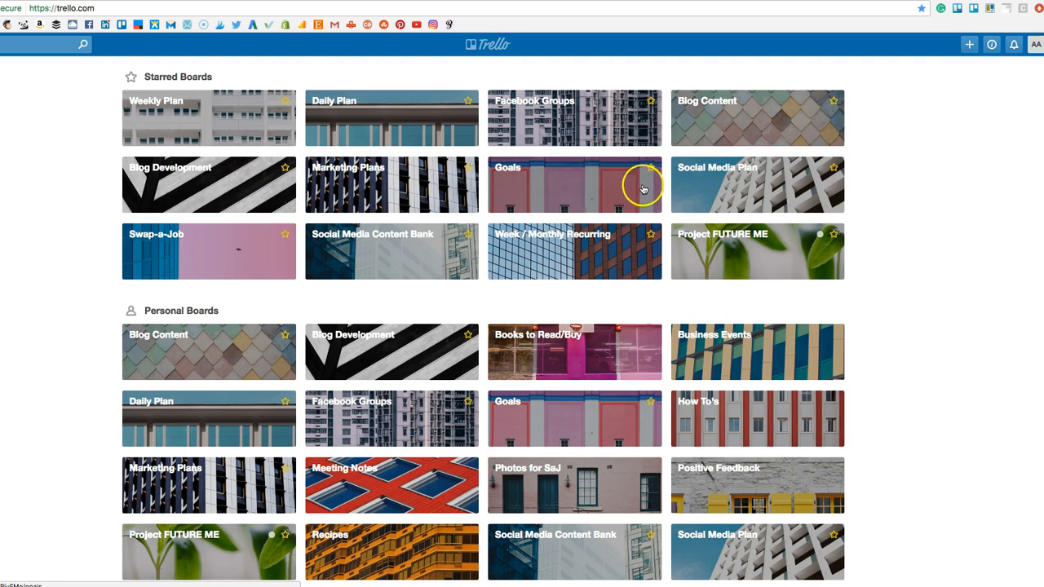
{"action": "scroll", "coordinate": [753, 279], "scroll_direction": "down", "scroll_amount": 3}
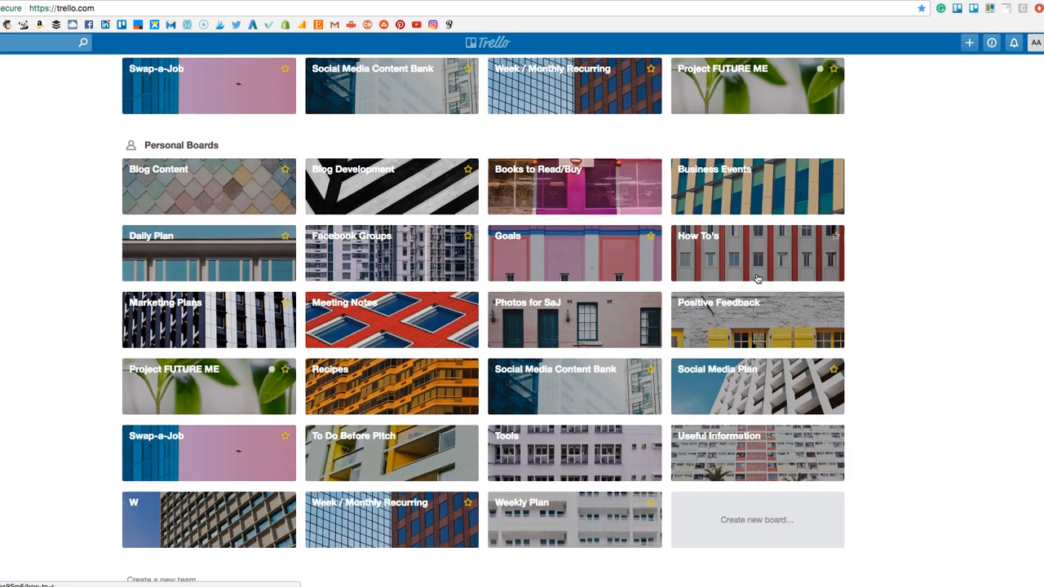
{"action": "scroll", "coordinate": [757, 279], "scroll_direction": "up", "scroll_amount": 3}
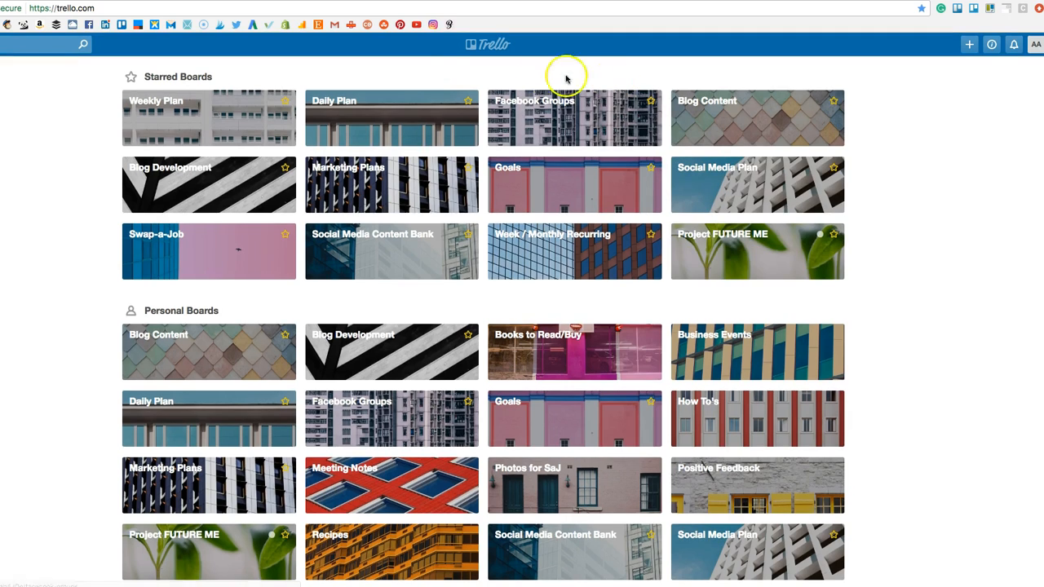